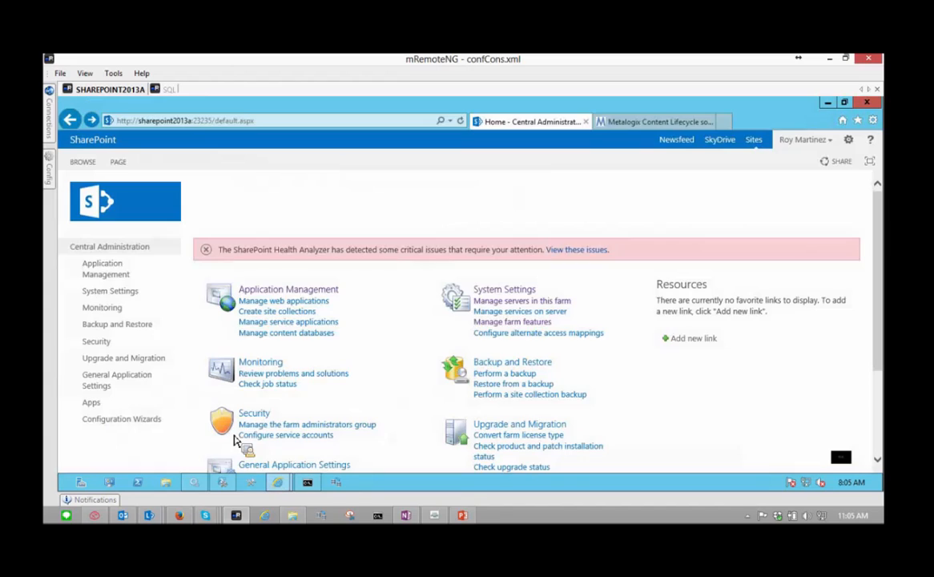
- Open 'Manage servers in this farm' to list the two farm servers and their services
left_click(502, 304)
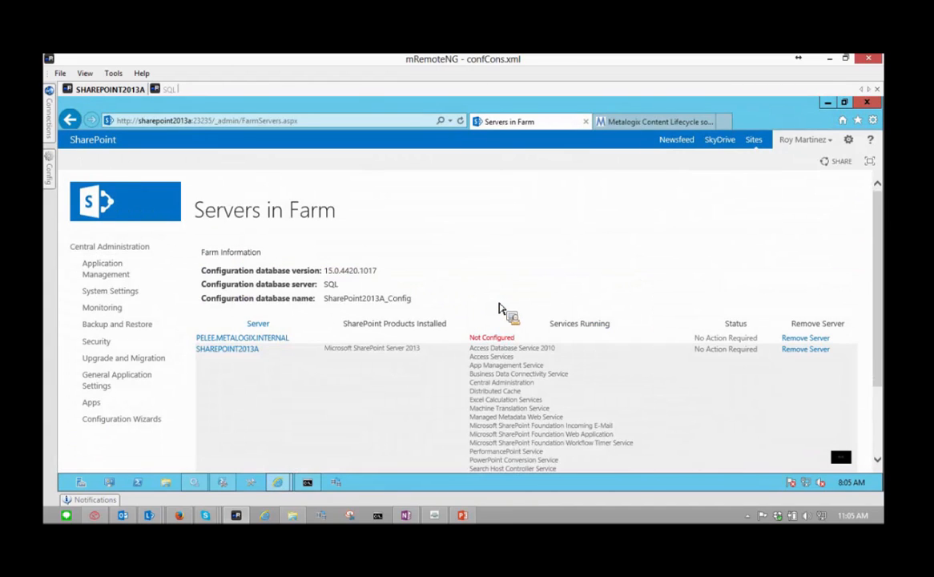
scroll(501, 307, "down", 3)
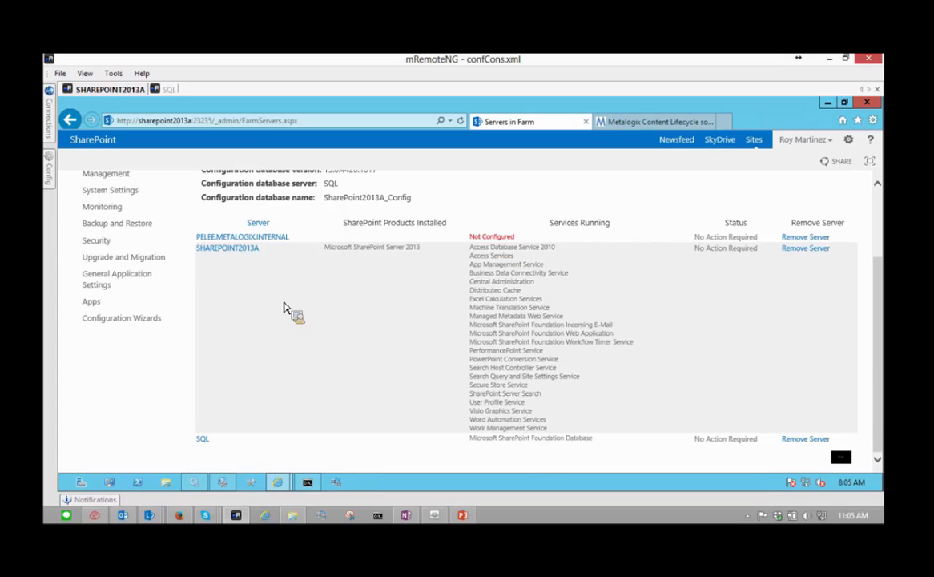
left_click_drag(260, 247, 601, 440)
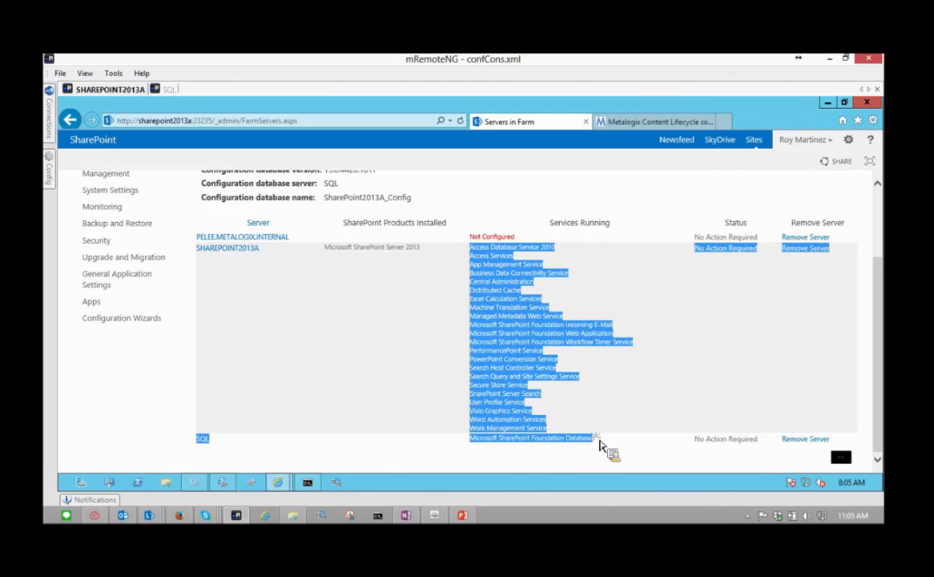
left_click(608, 289)
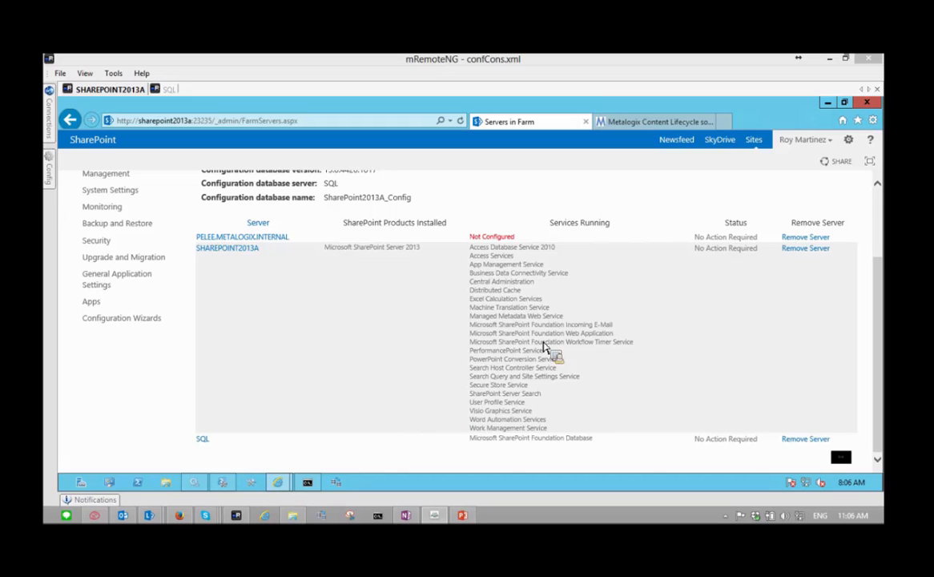
scroll(375, 349, "up", 2)
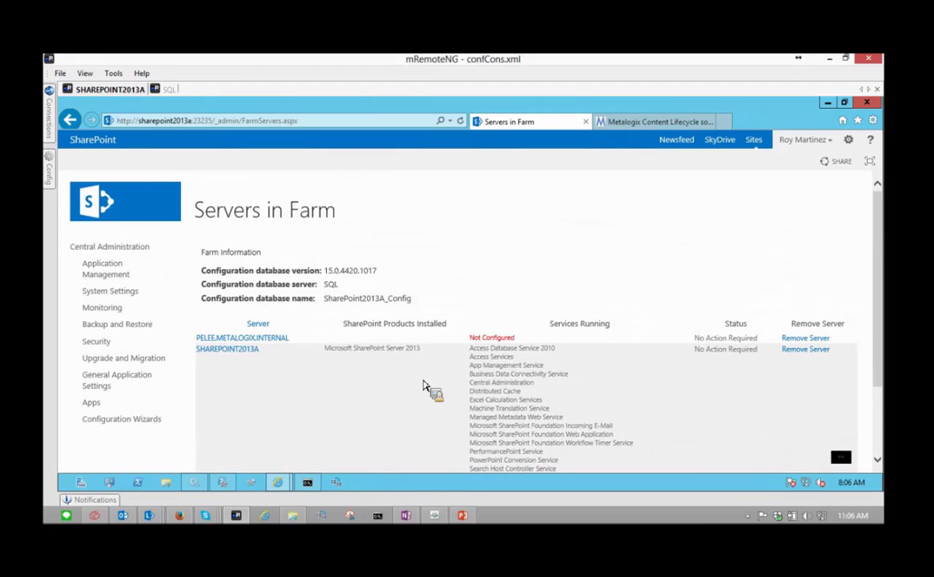
scroll(427, 388, "down", 2)
scroll(427, 388, "up", 2)
scroll(383, 426, "down", 3)
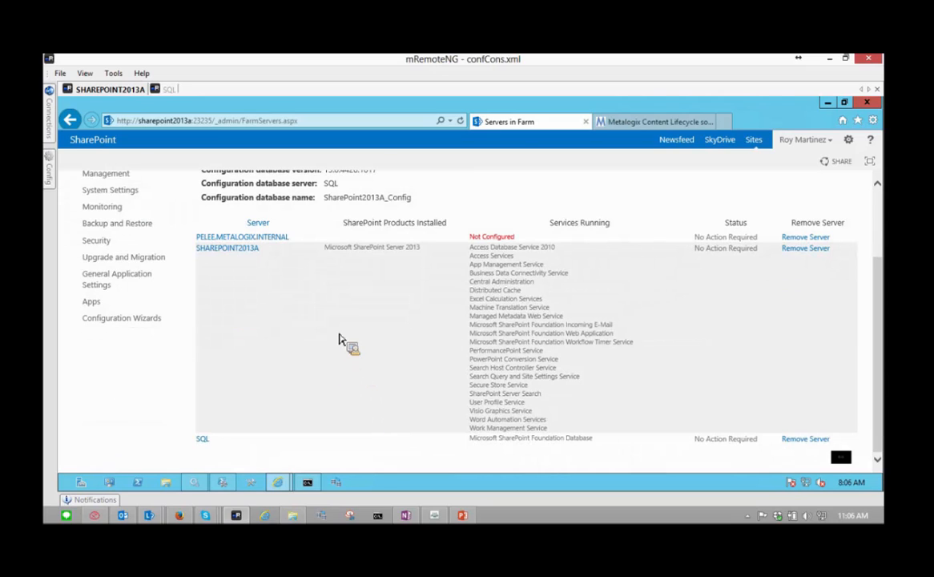
scroll(383, 347, "up", 3)
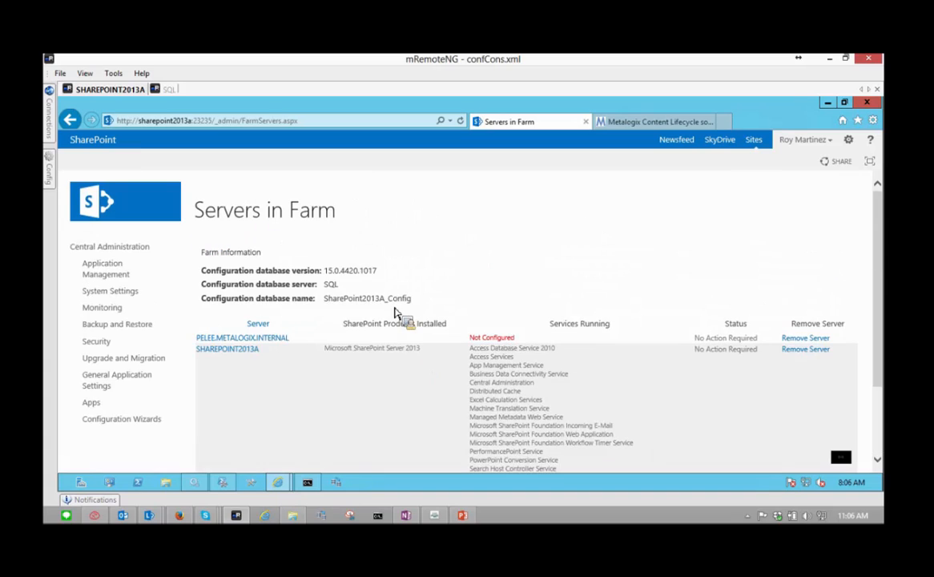
left_click(650, 122)
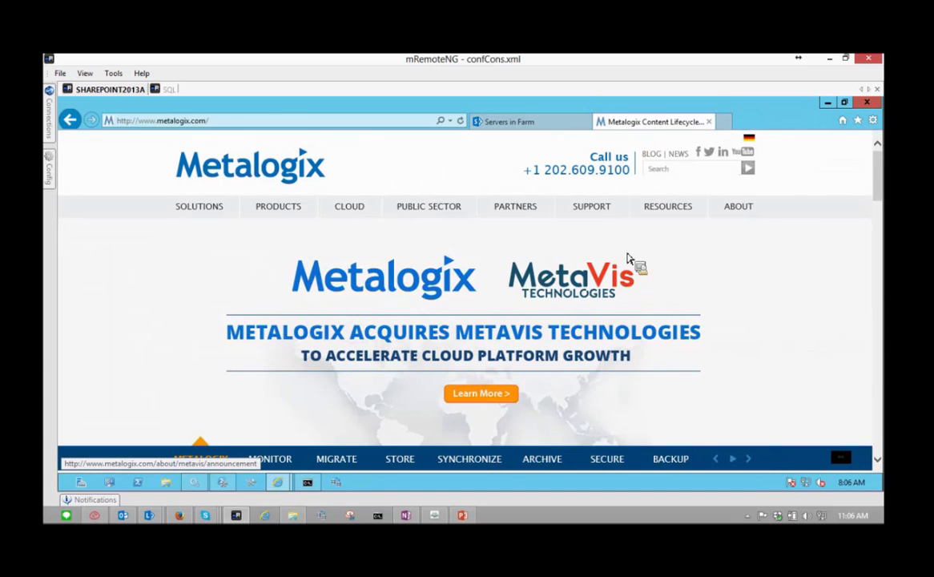
- From Support > Product Downloads and Resources, open the SharePoint Backup downloads page
mouse_move(593, 210)
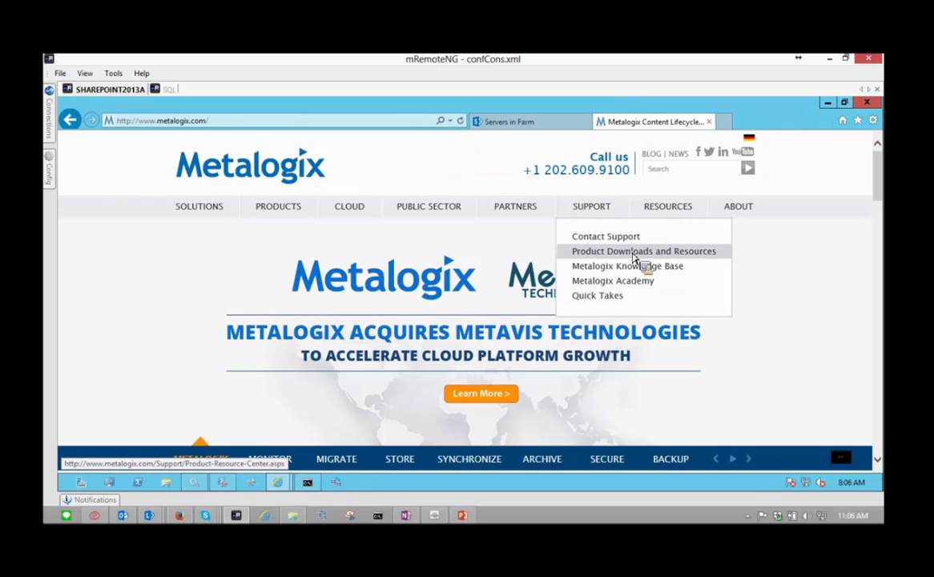
left_click(633, 252)
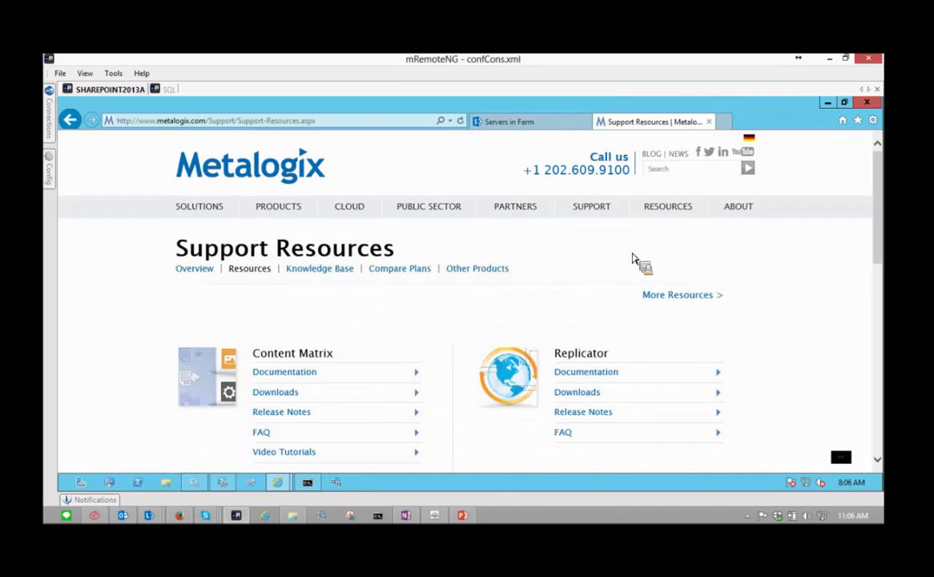
scroll(632, 258, "down", 10)
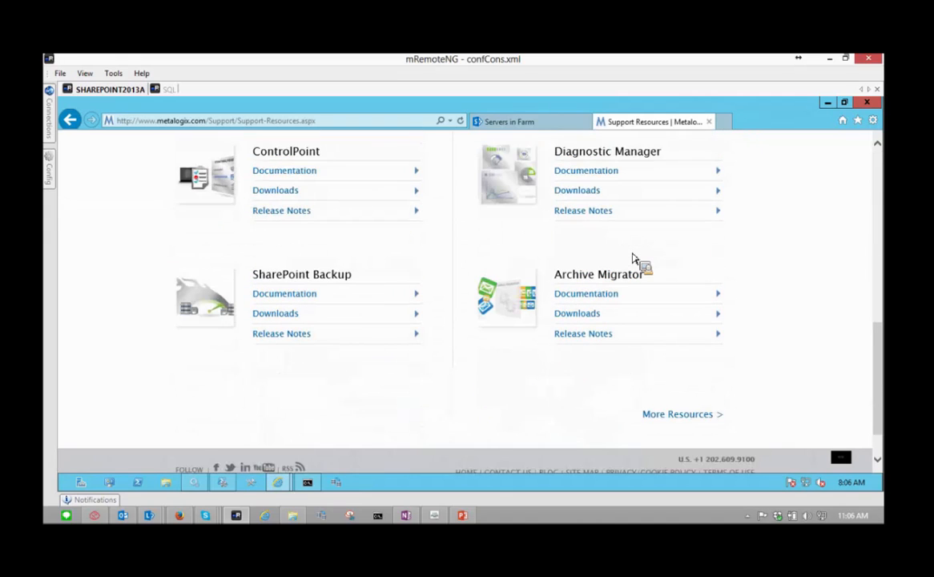
left_click(277, 314)
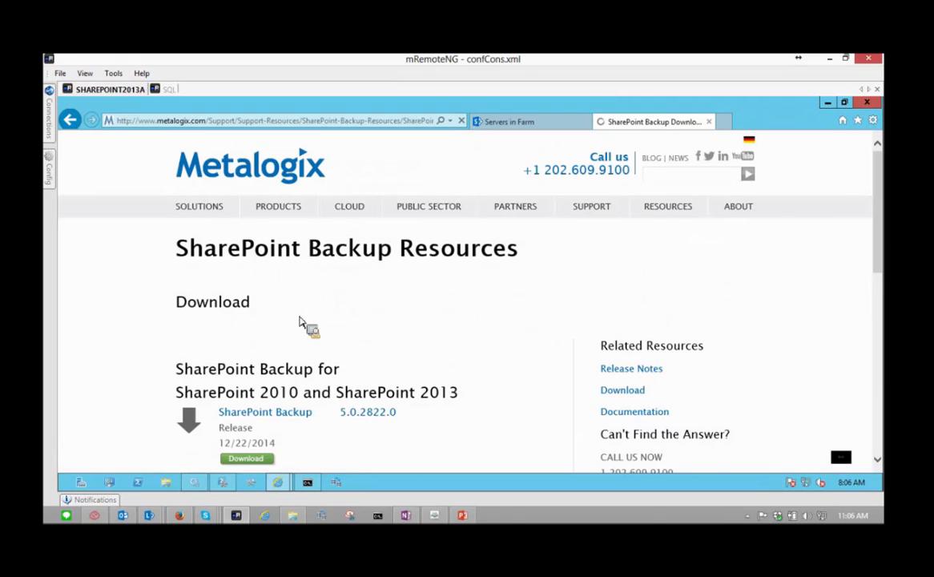
- Scroll the downloads page, highlighting the SharePoint 2007 heading, then the SharePoint 2010 and 2013 heading
scroll(576, 323, "down", 3)
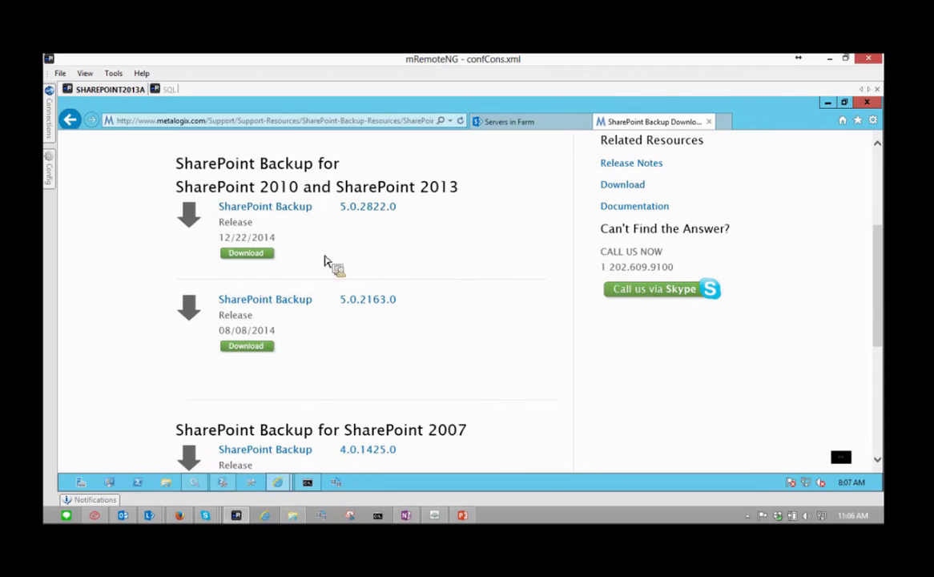
scroll(563, 273, "down", 3)
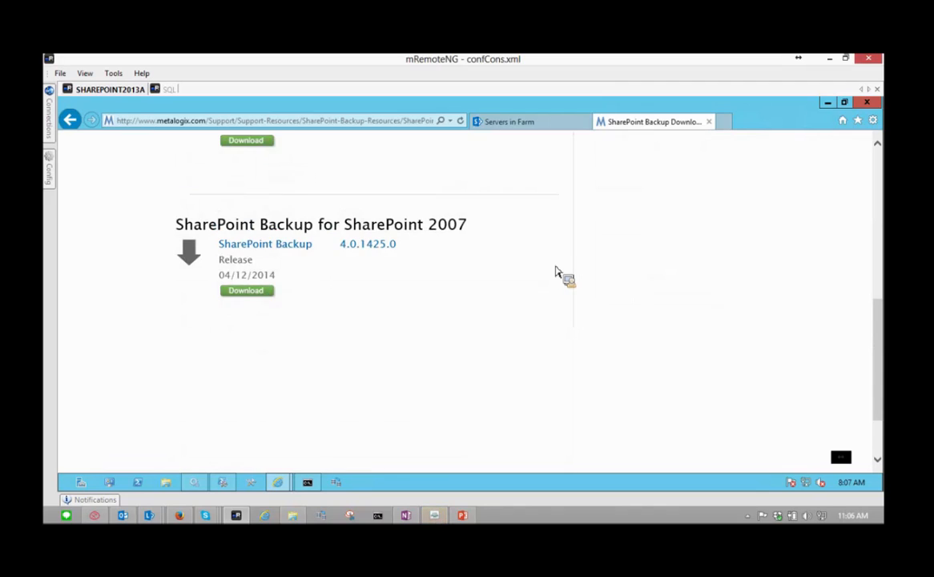
scroll(533, 273, "up", 1)
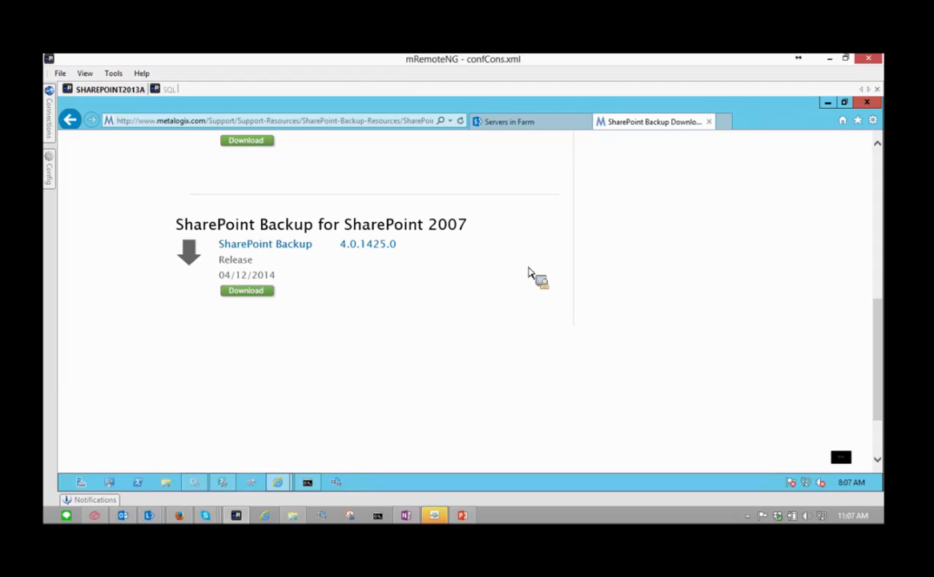
scroll(481, 289, "up", 1)
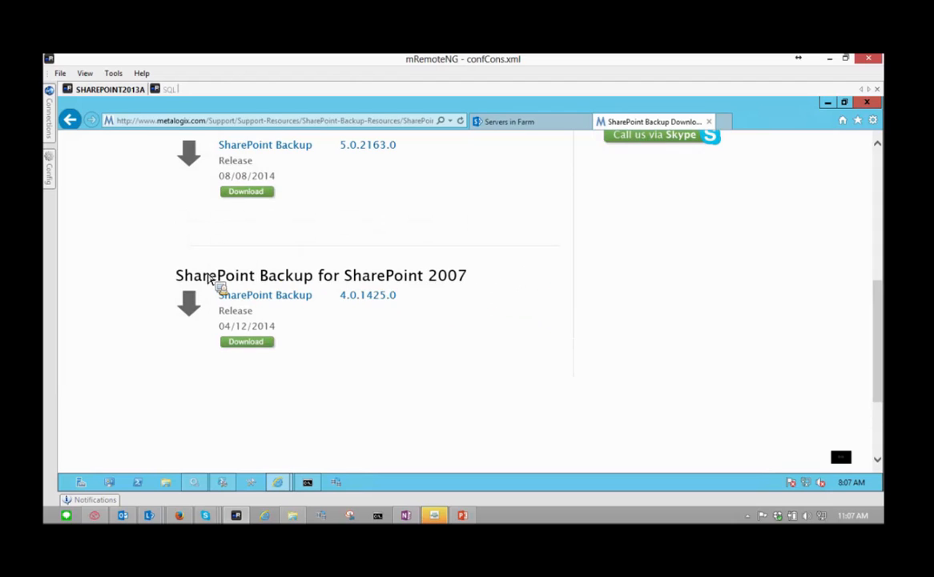
left_click_drag(175, 275, 505, 329)
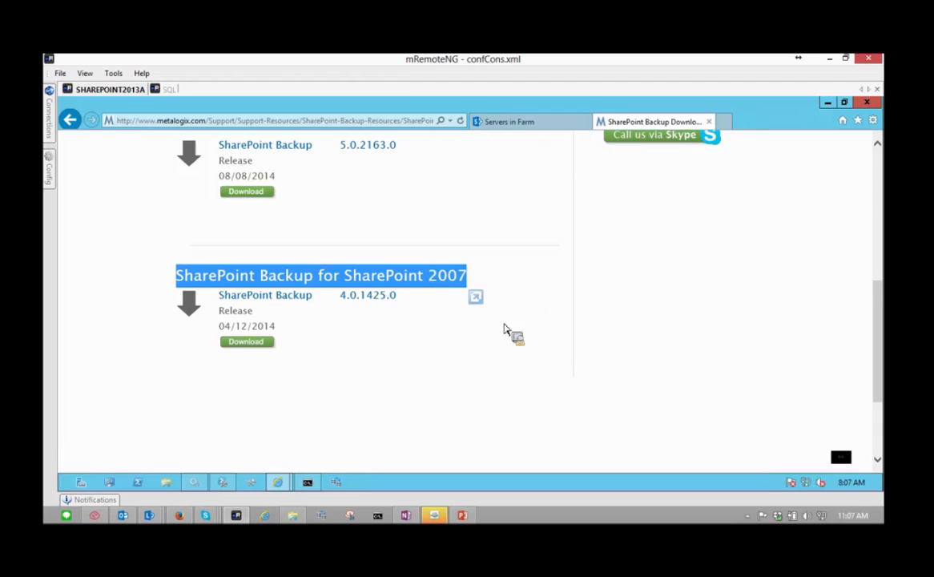
scroll(550, 400, "up", 2)
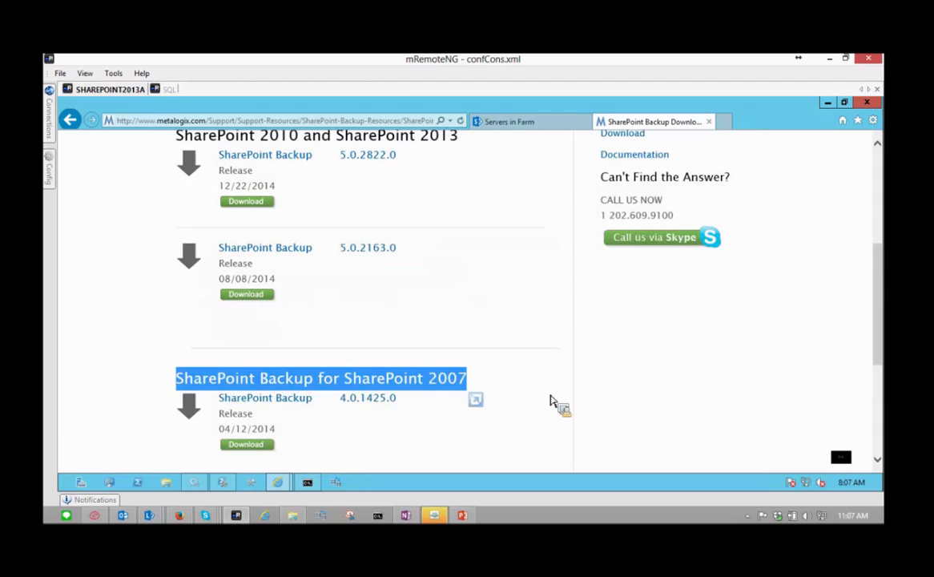
left_click(535, 391)
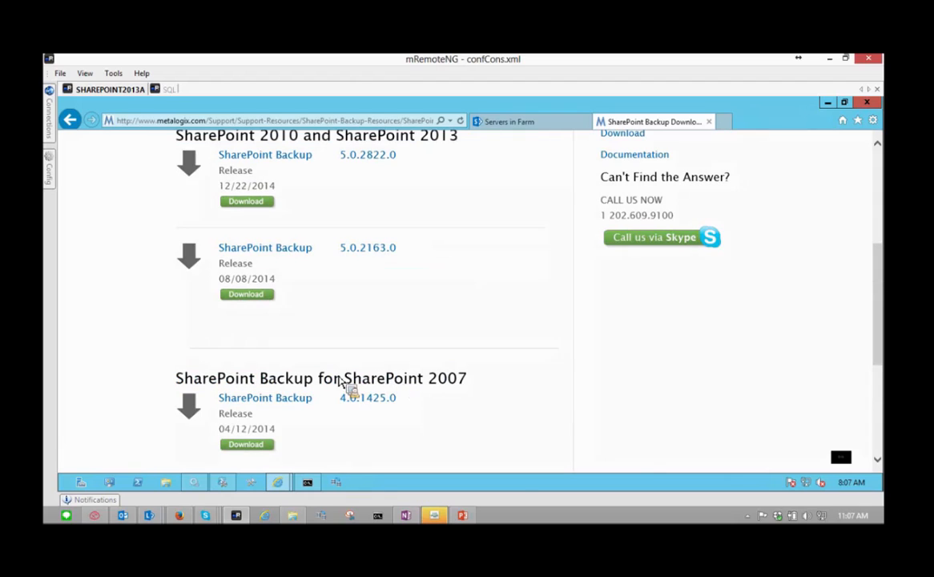
left_click_drag(182, 381, 468, 385)
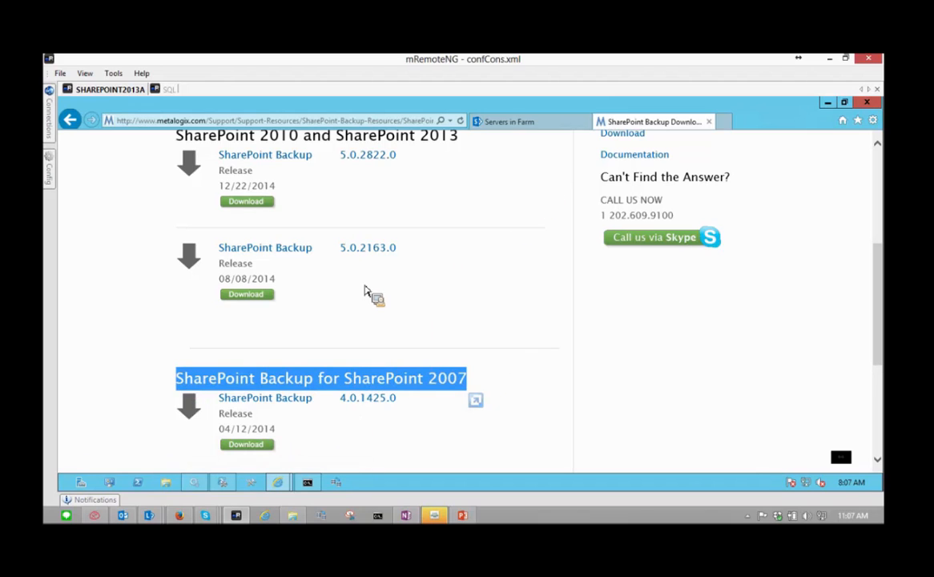
scroll(553, 390, "up", 1)
scroll(553, 390, "up", 1)
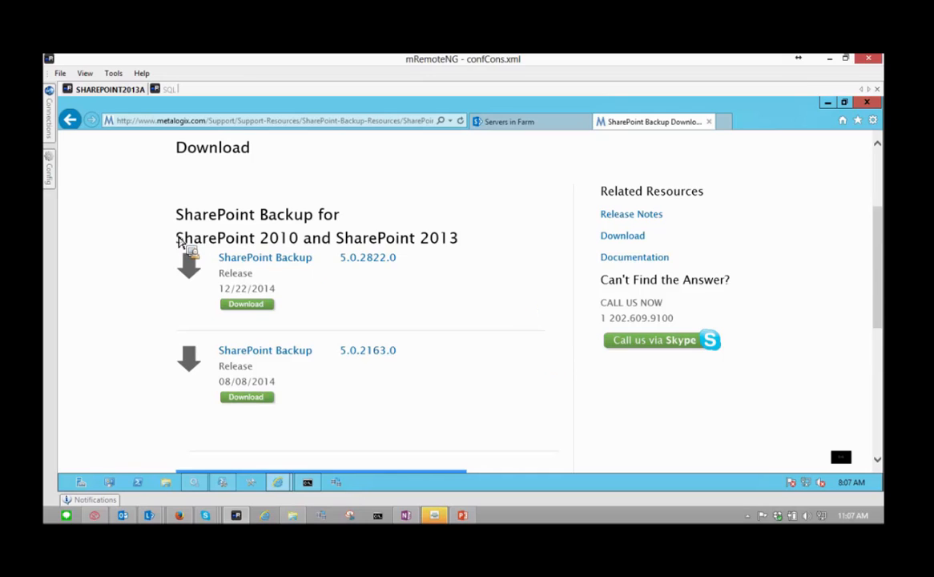
left_click_drag(176, 238, 492, 252)
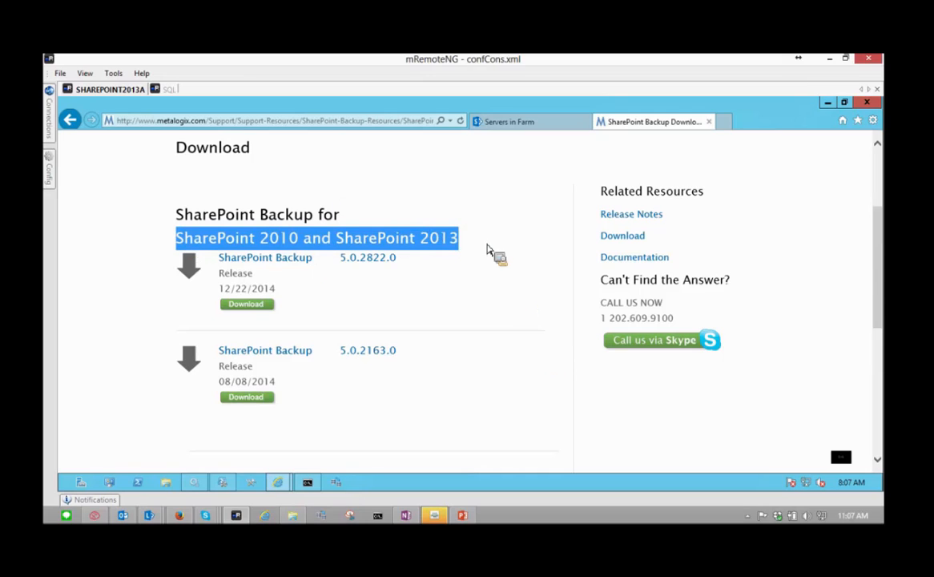
left_click(464, 282)
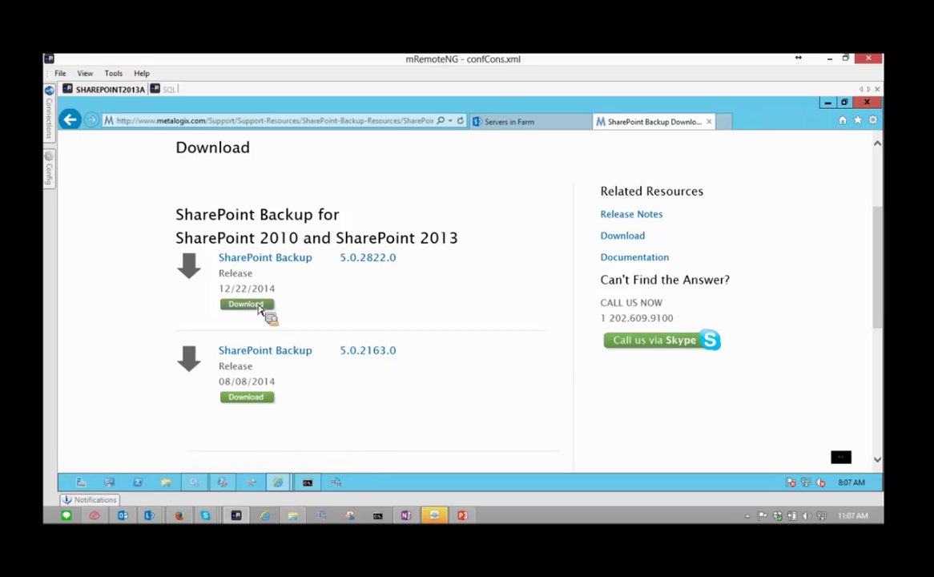
- Cancel saving SharePoint_Backup_5_0_2822_0.zip, declining to replace the existing copy, and close Internet Explorer
left_click(377, 323)
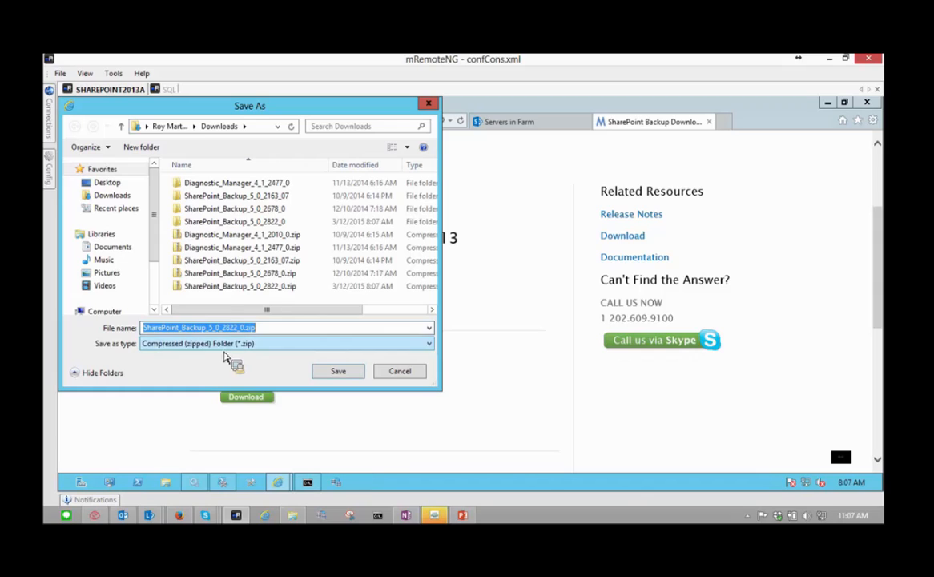
left_click(347, 374)
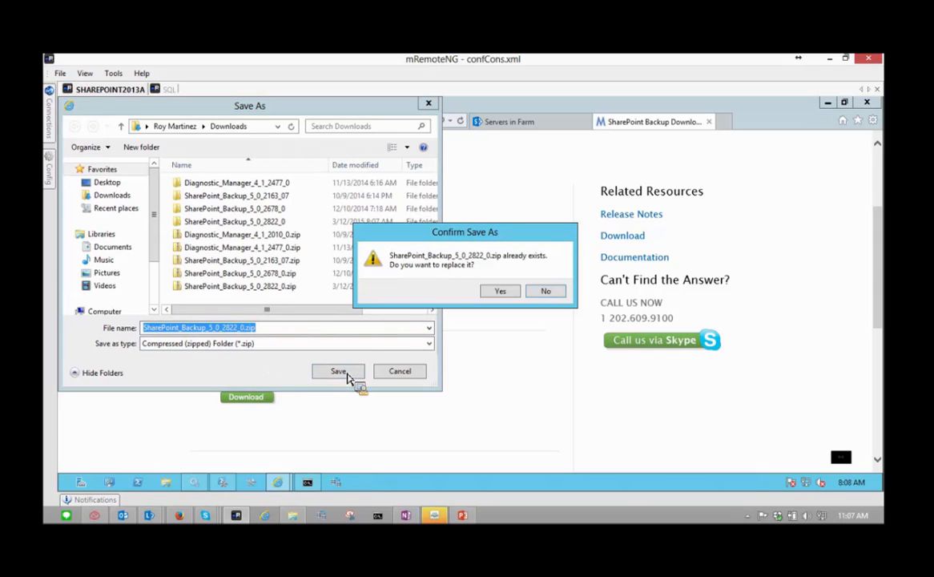
left_click(547, 293)
left_click(301, 287)
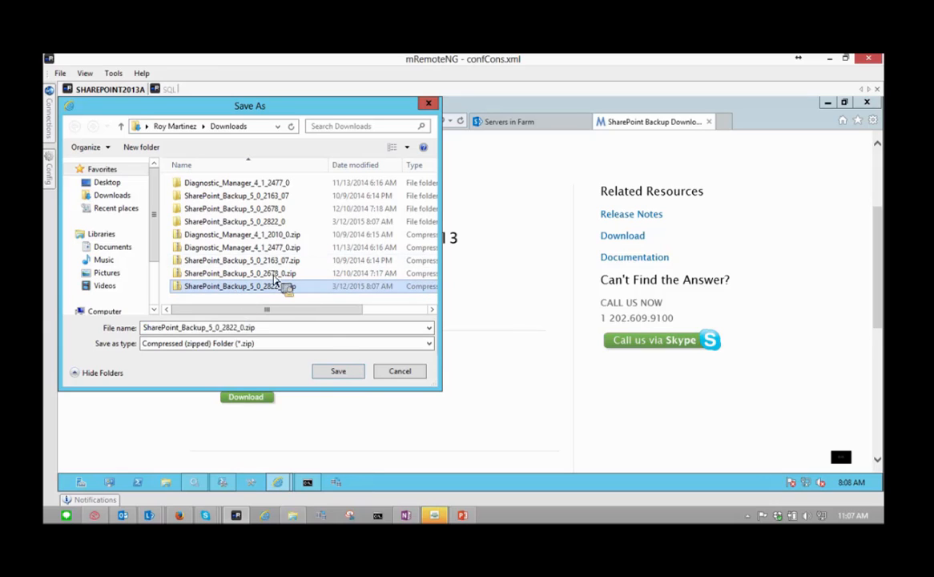
key("Escape")
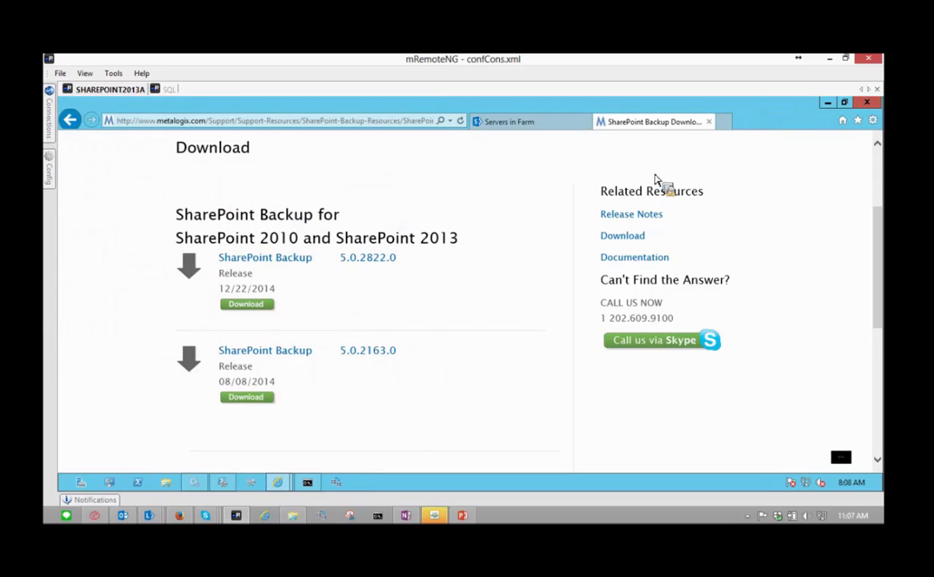
left_click(866, 103)
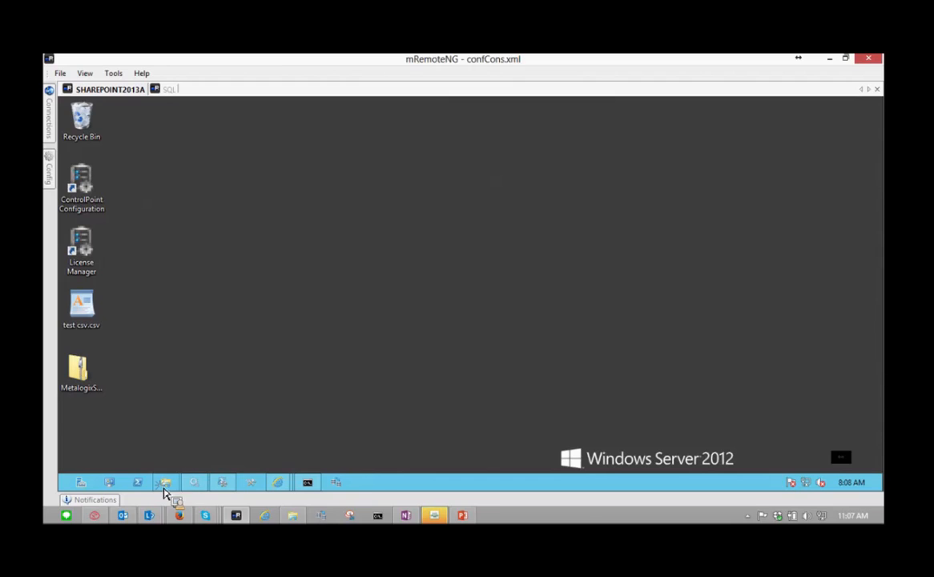
- In File Explorer's Downloads folder, select SharePoint_Backup_5_0_2822_0.zip and open its context menu
left_click(164, 488)
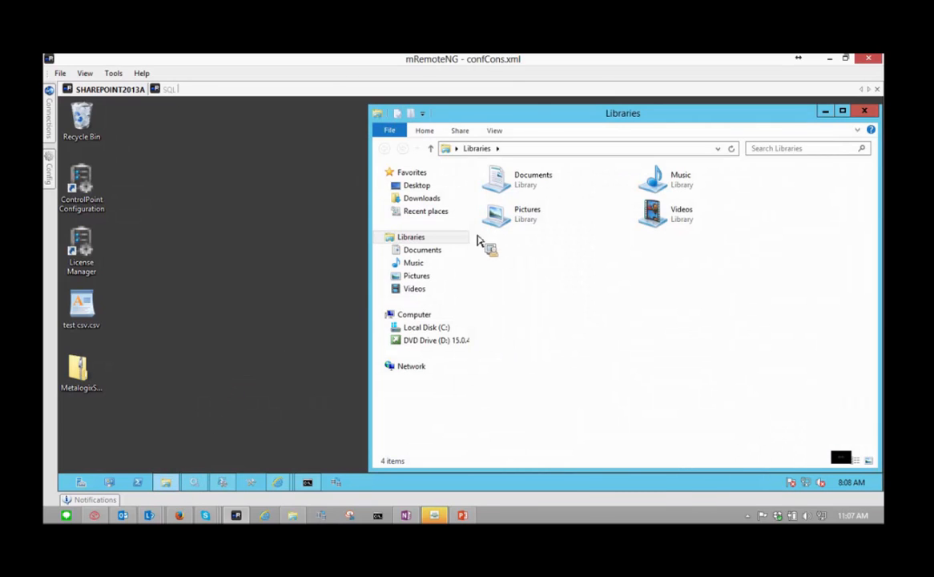
left_click(422, 198)
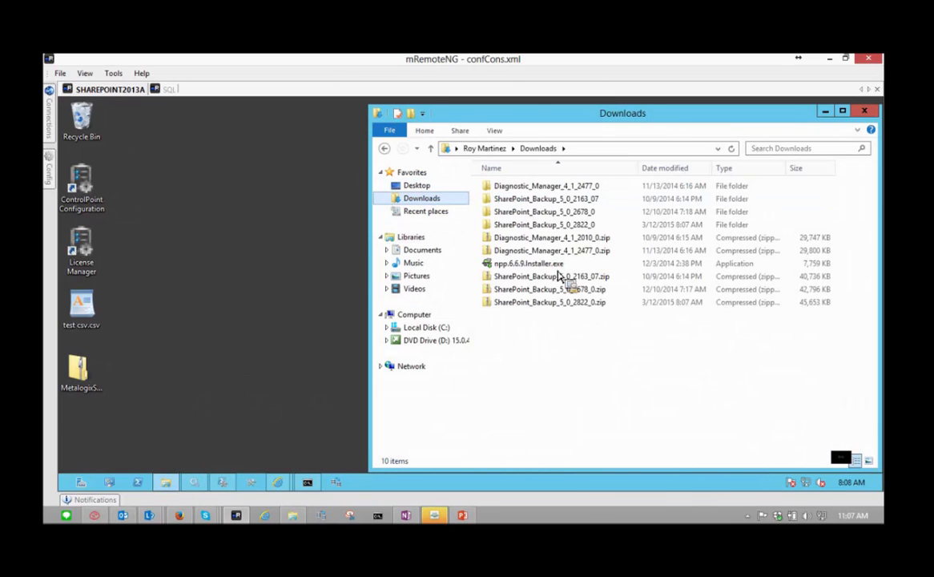
left_click(550, 304)
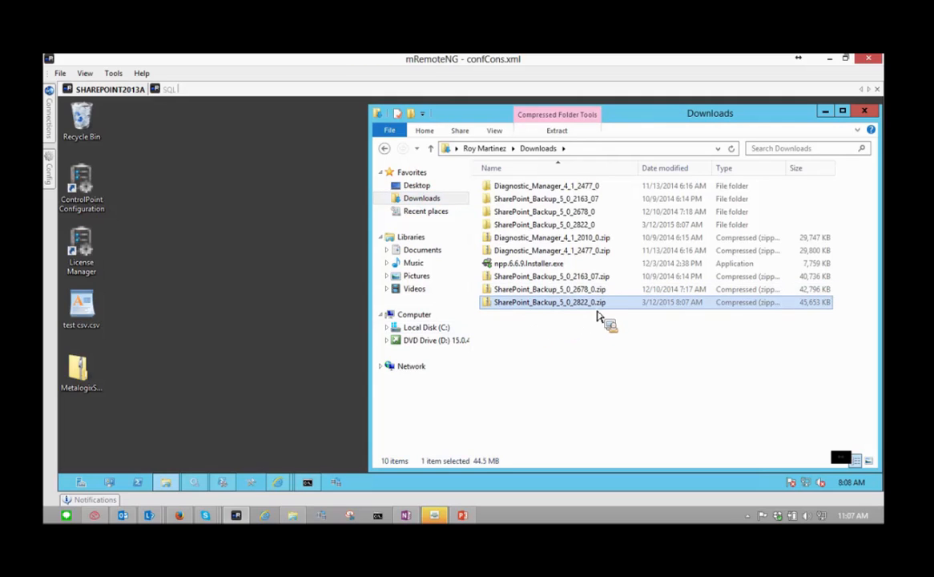
left_click_drag(596, 317, 545, 313)
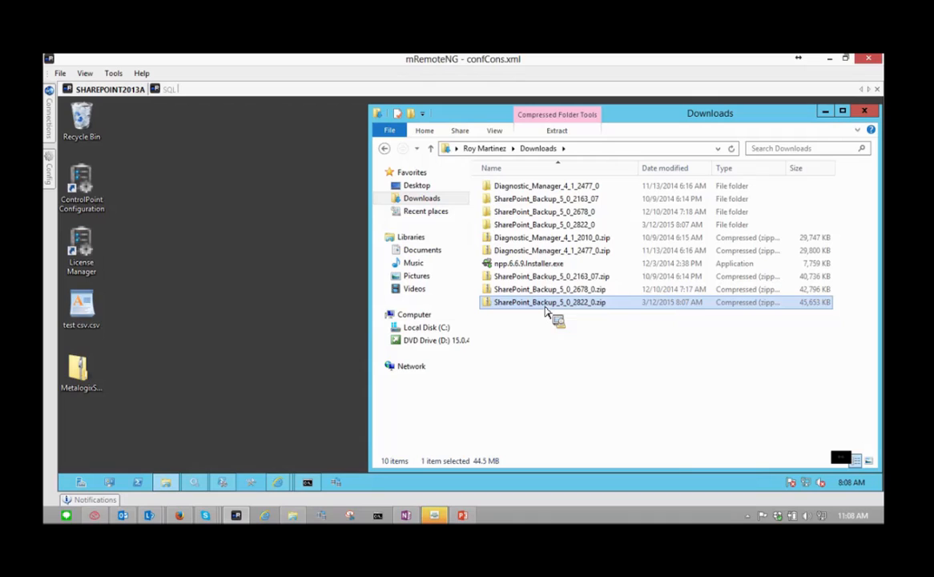
right_click(544, 312)
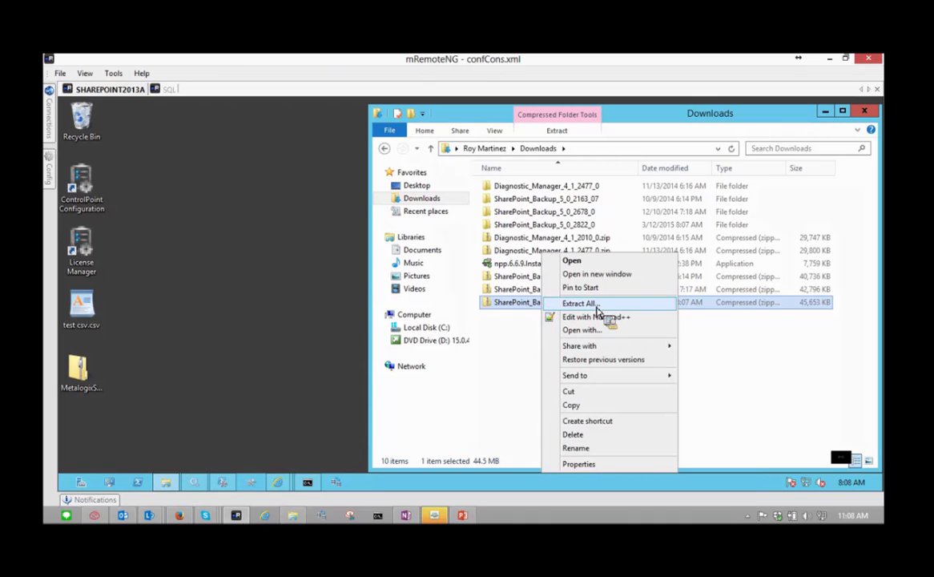
- Extract All into SharePoint_Backup_5_0_2822_0, replacing the files already in the destination
left_click(597, 304)
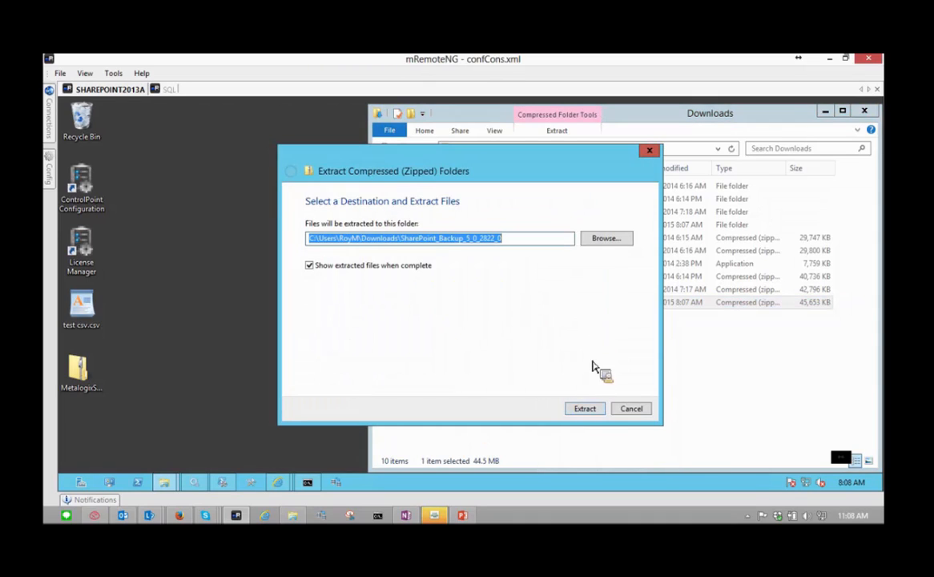
left_click(594, 410)
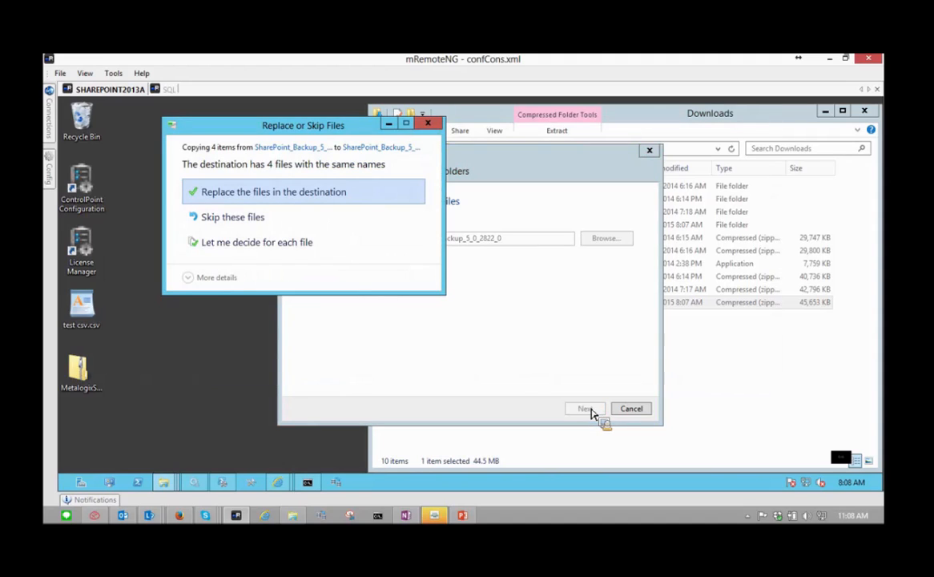
left_click(328, 192)
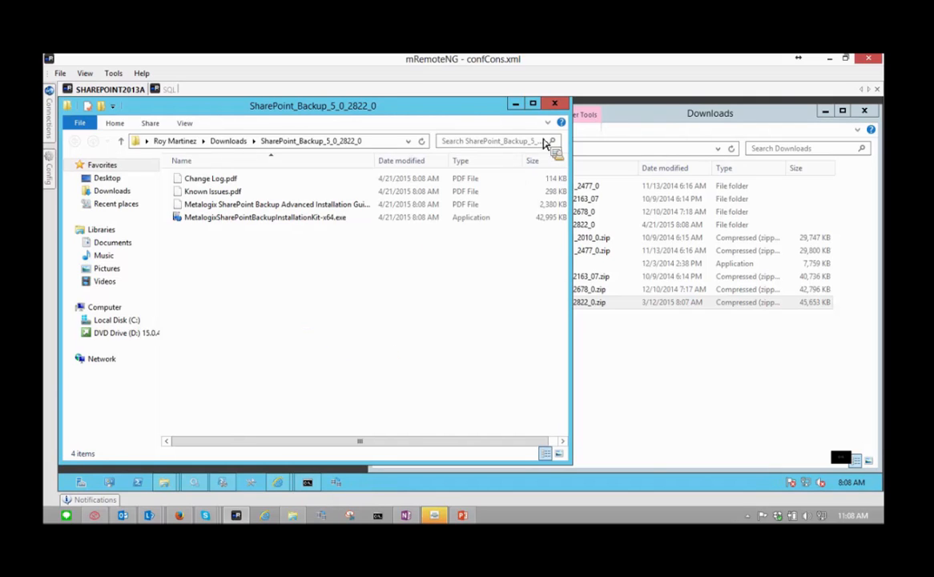
- Close the Downloads window and move the extracted folder's window toward the screen centre
left_click(866, 113)
left_click(866, 113)
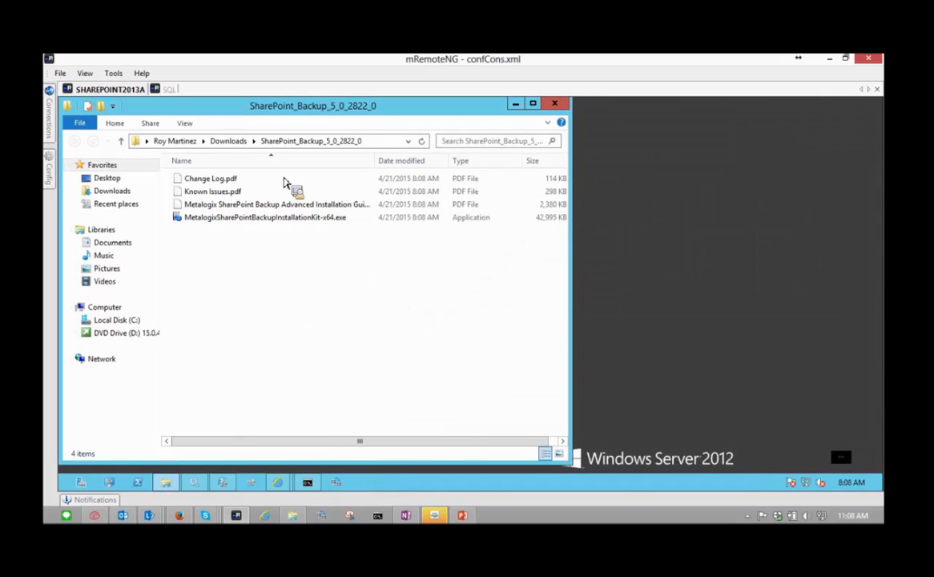
mouse_move(522, 107)
left_mouse_down()
mouse_move(617, 129)
mouse_move(575, 133)
mouse_move(538, 115)
mouse_move(521, 119)
mouse_move(538, 115)
left_mouse_up()
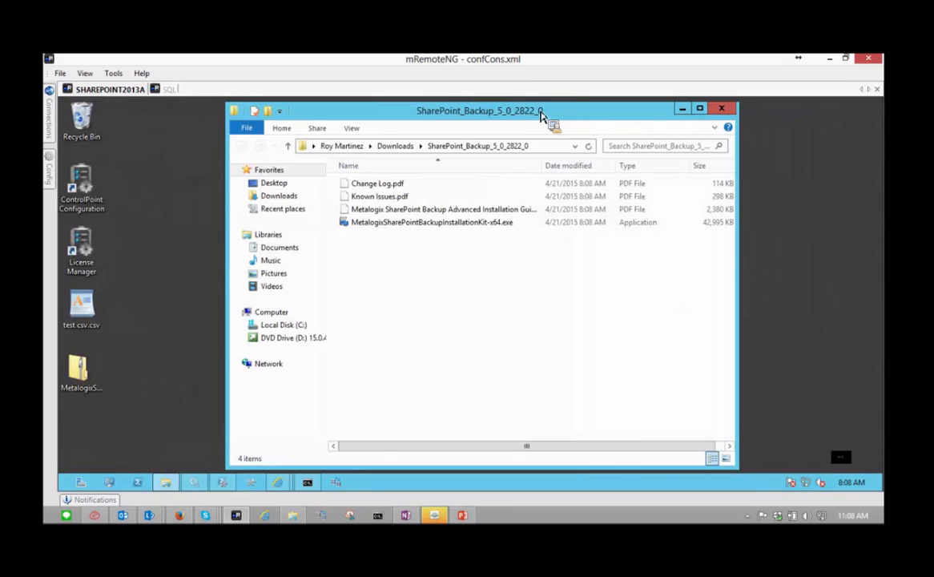
left_click(442, 519)
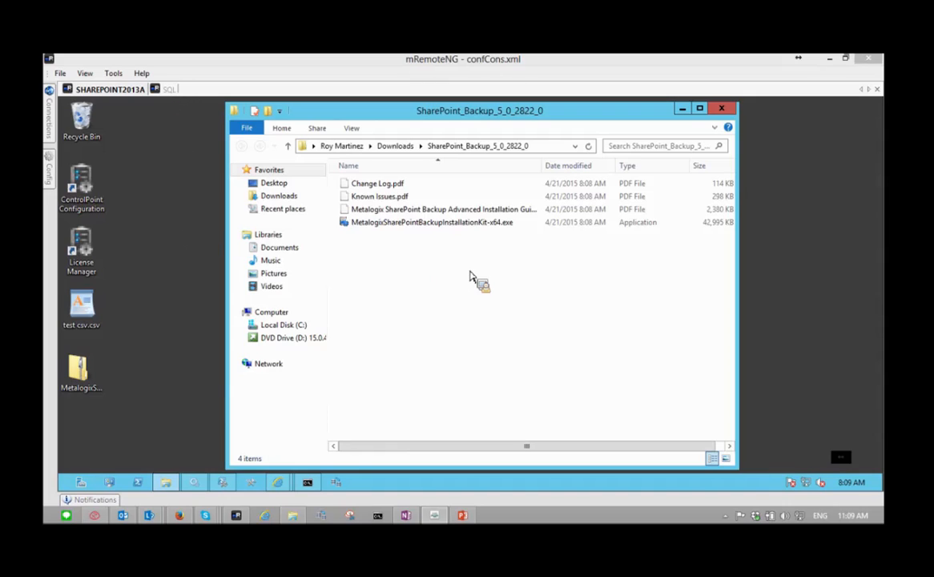
left_click_drag(217, 435, 106, 439)
- Run MetalogixSharePointBackupInstallationKit-x64.exe as administrator
right_click(393, 224)
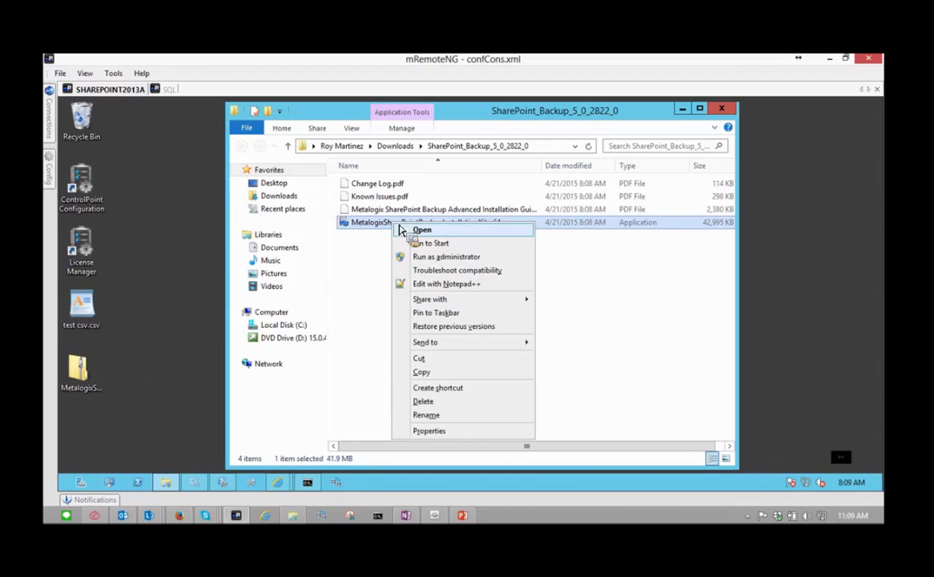
left_click(446, 257)
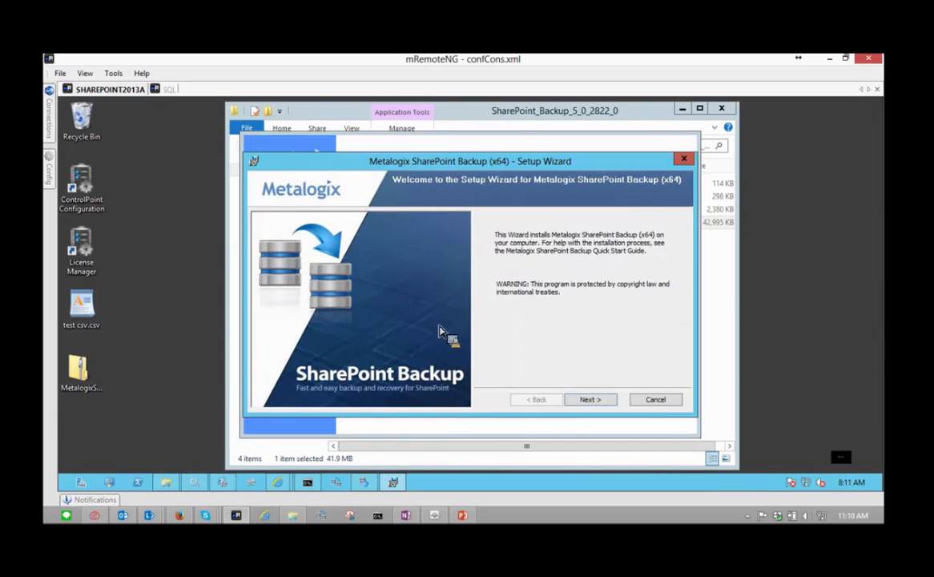
- Quit the install-wizard launcher, confirming with Yes, and minimize the Explorer window
left_click(631, 143)
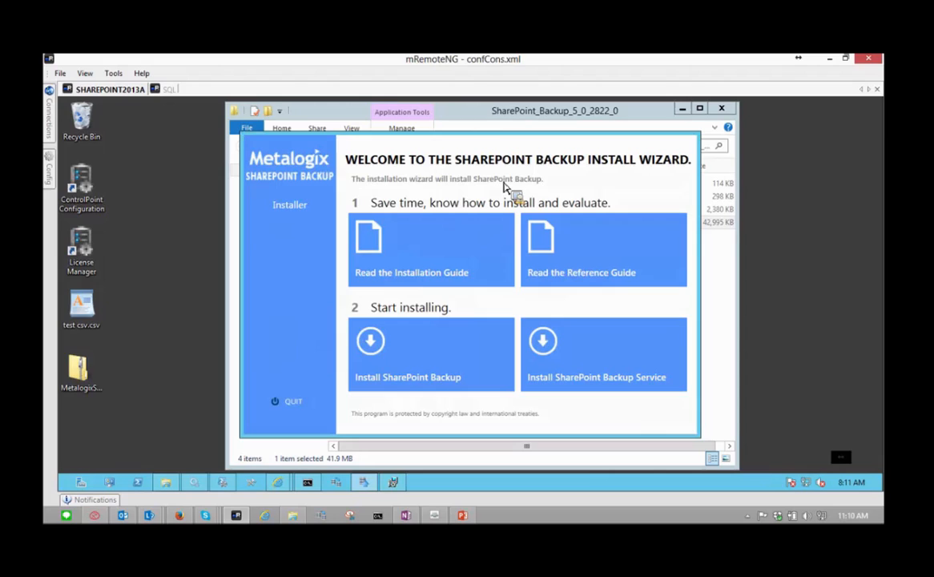
left_click(284, 398)
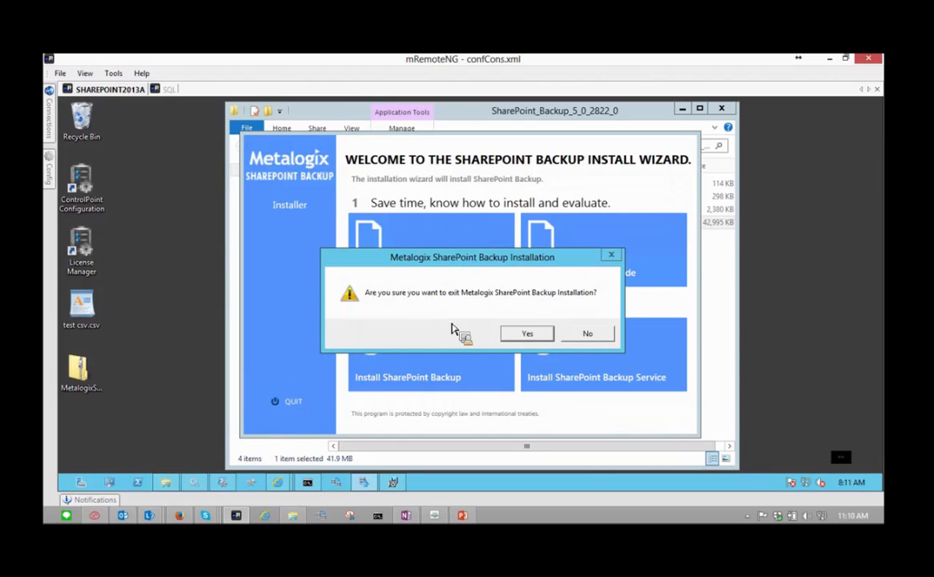
left_click(517, 335)
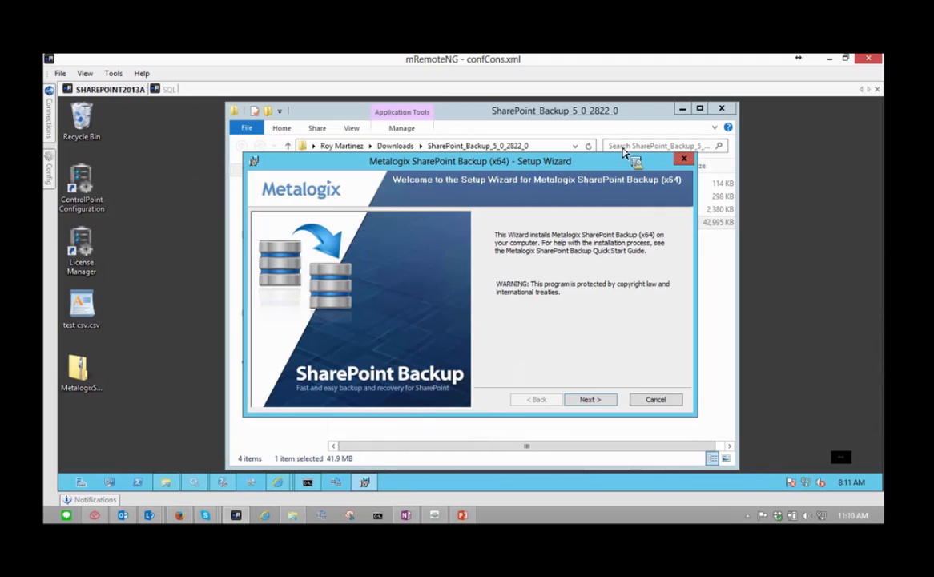
left_click(682, 109)
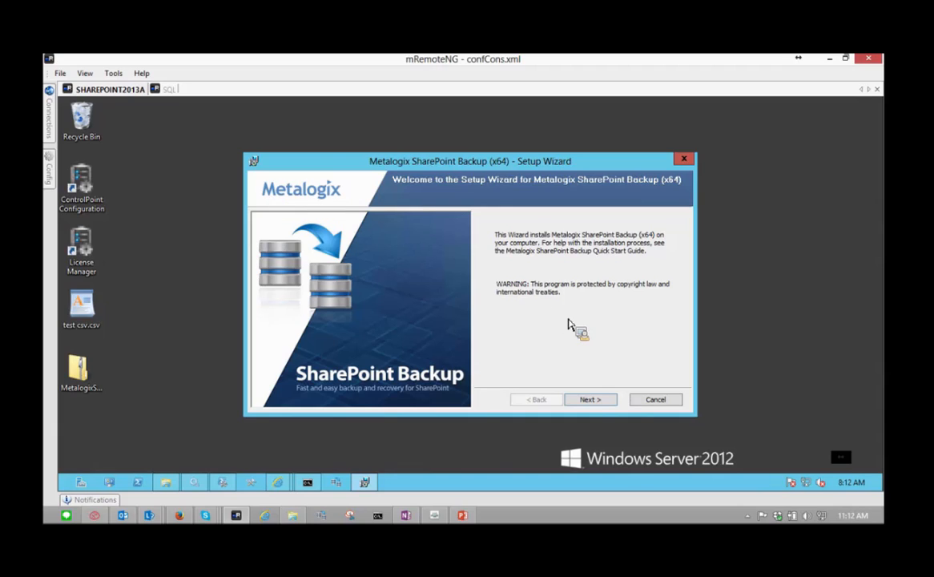
- Accept the licence terms and keep the default destination folder, advancing to Setup Type
left_click(591, 400)
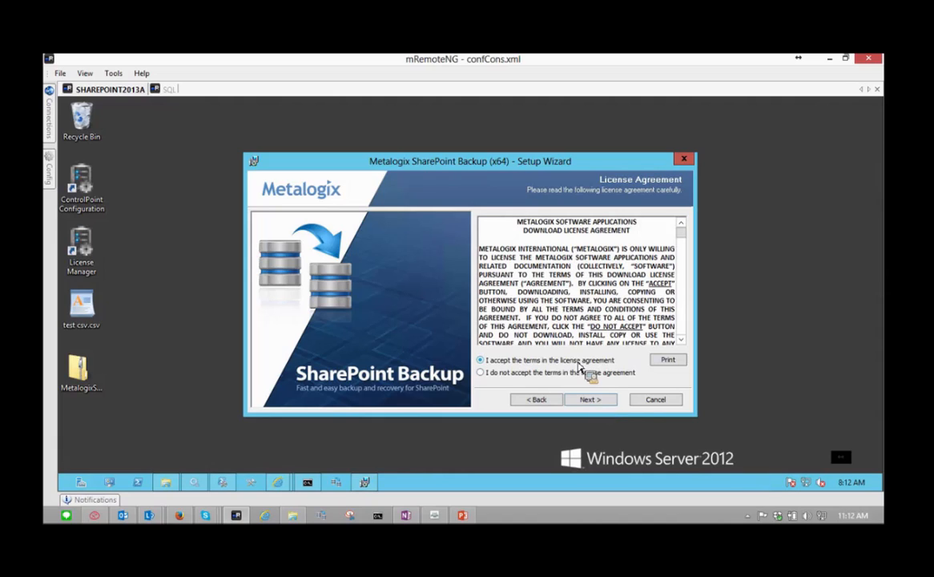
left_click(553, 360)
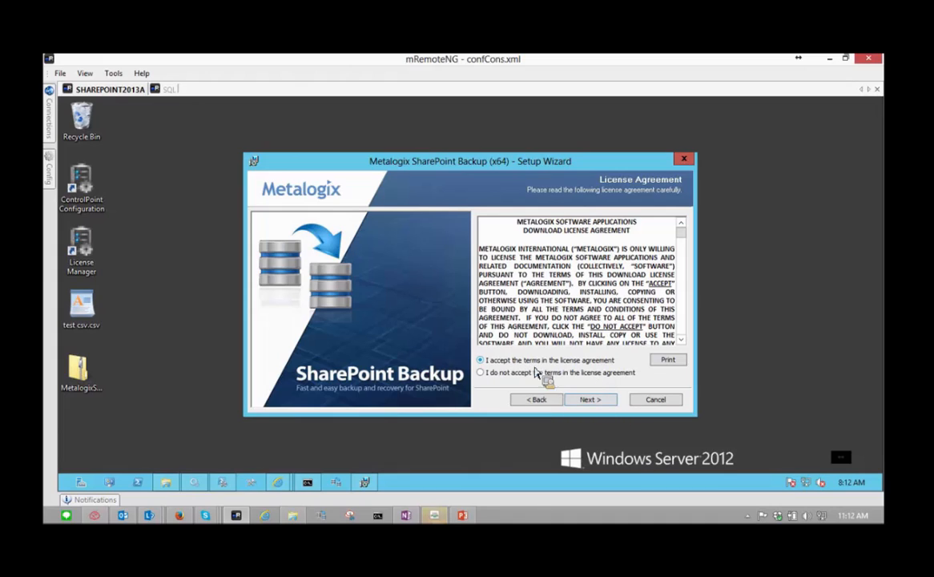
left_click(591, 403)
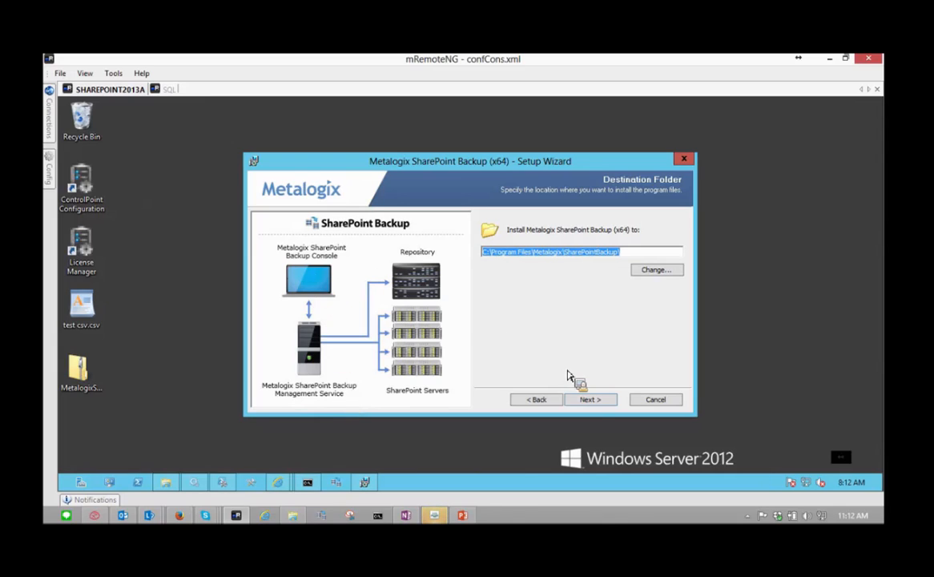
left_click(589, 400)
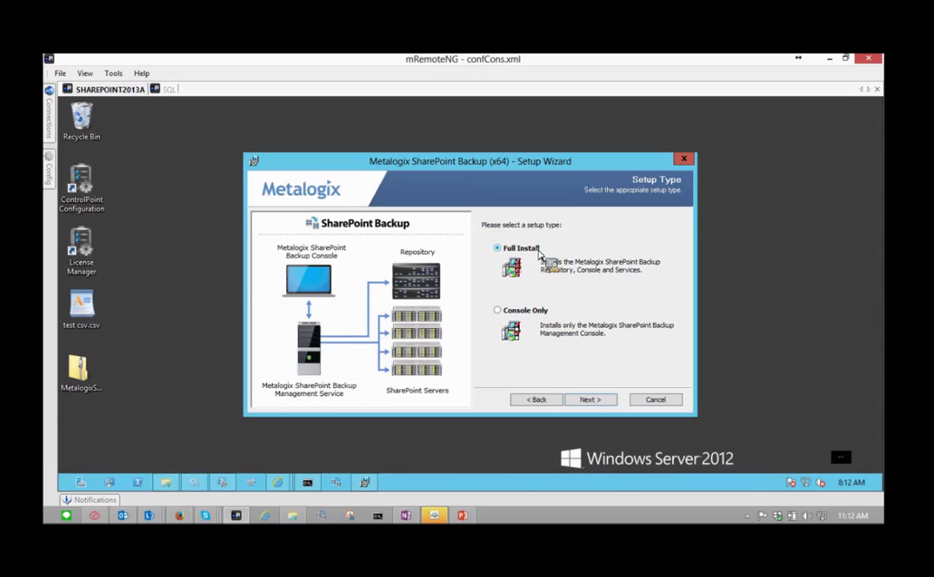
- Proceed with Full Install and continue past the port 7484 firewall warning
left_click(591, 399)
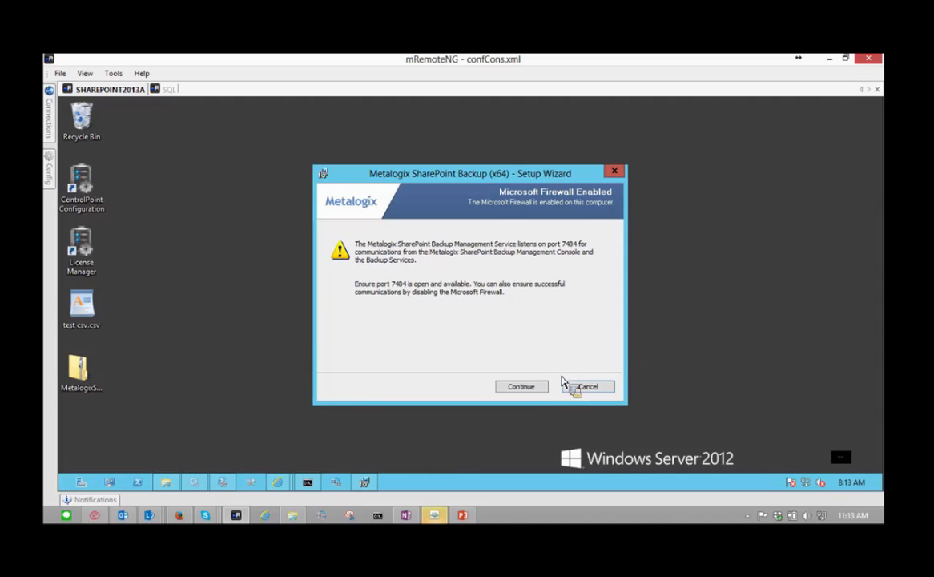
left_click(527, 387)
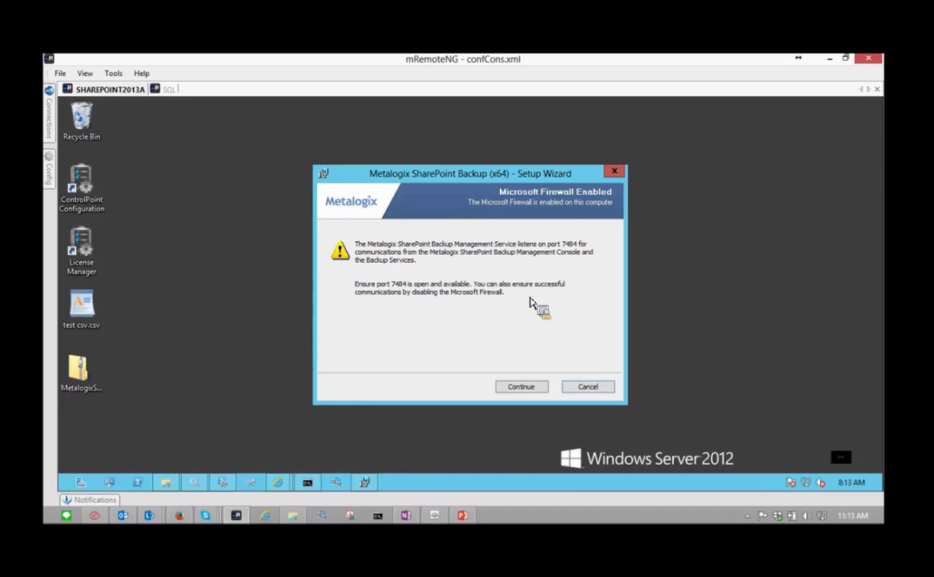
left_click(529, 395)
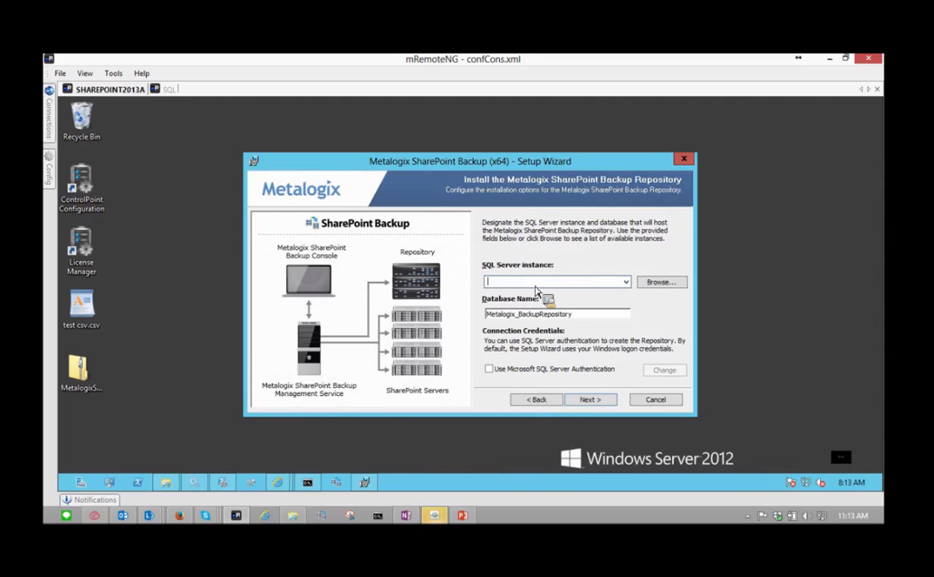
- Set the SQL Server instance to SQL and append _2013A to make the database Metalogix_BackupRepository_2013A
type("SQL")
left_click(589, 317)
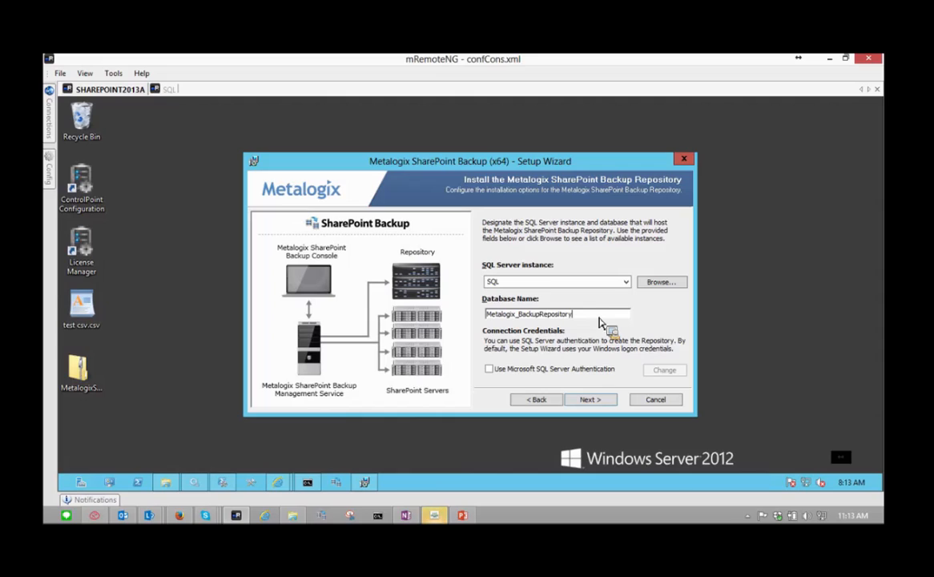
type("_2013A")
left_click_drag(576, 318, 615, 319)
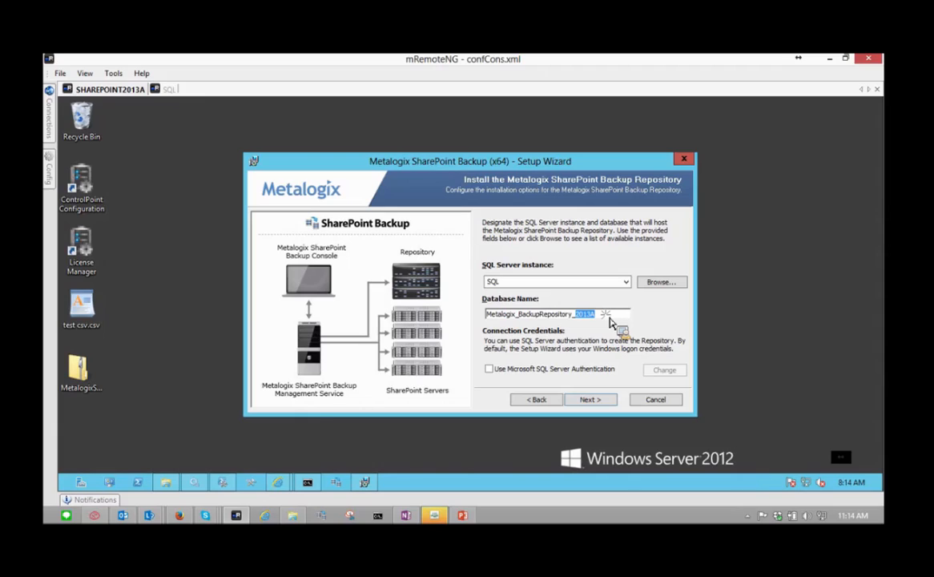
left_click(610, 318)
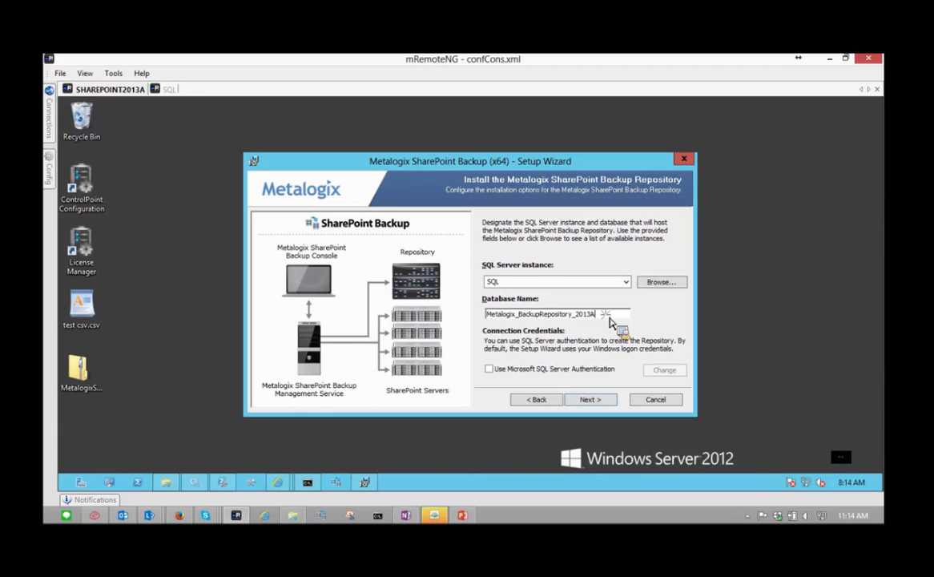
- Cancel the SQL Server login prompt to keep Windows authentication for the repository, then continue
left_click(490, 371)
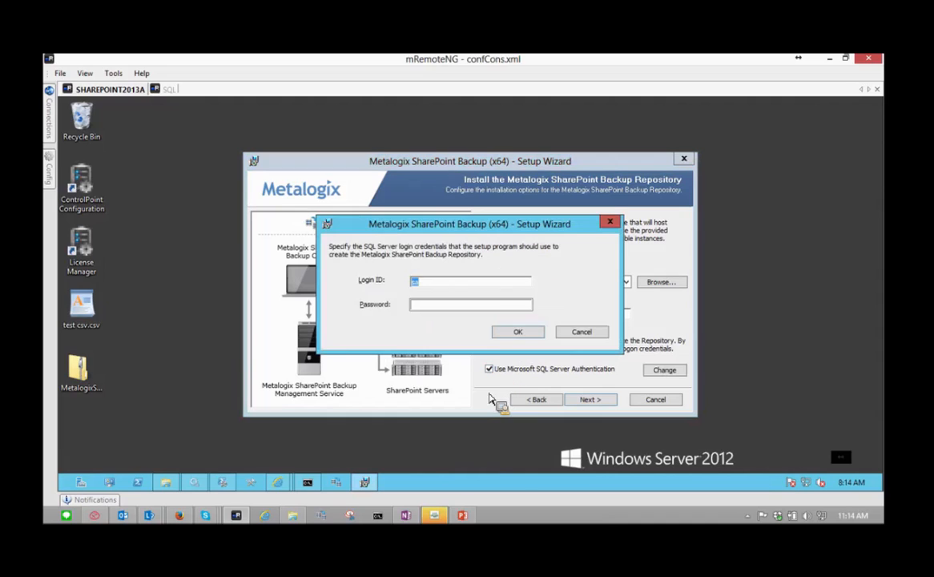
left_click(438, 305)
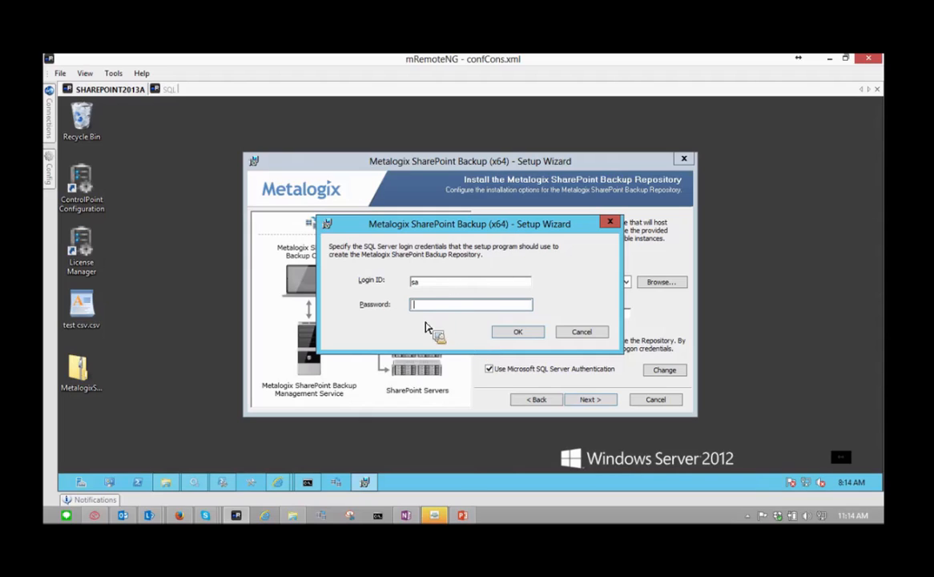
left_click(439, 282)
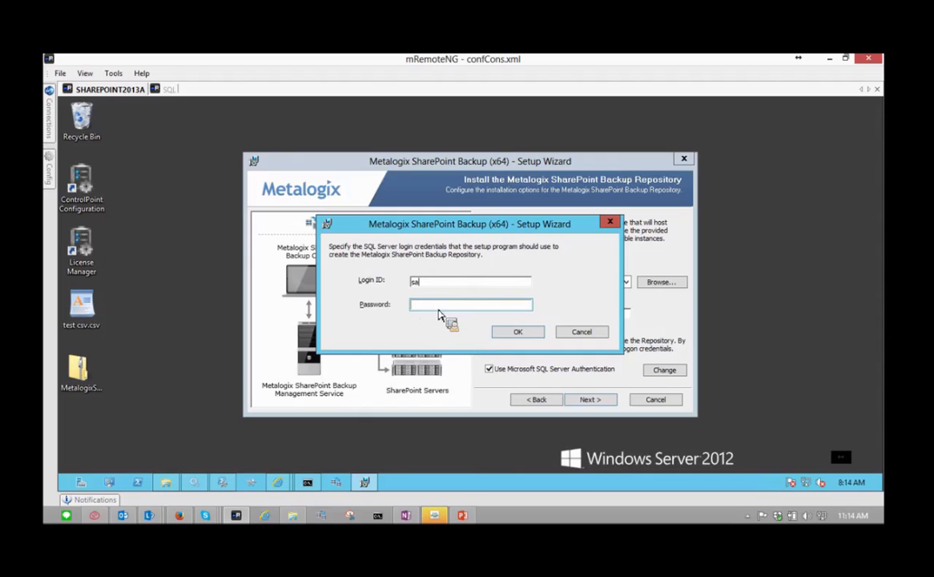
left_click(438, 308)
left_click(582, 335)
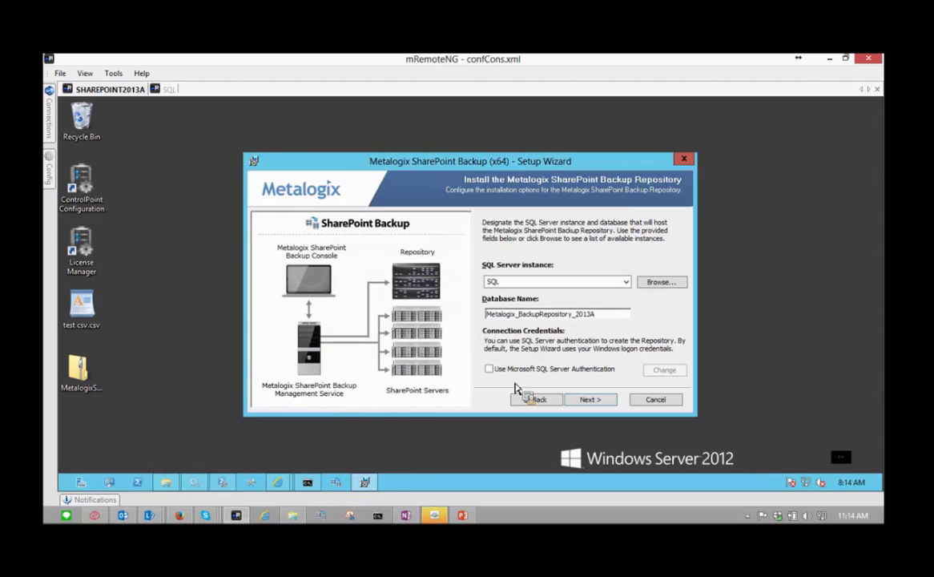
left_click(593, 403)
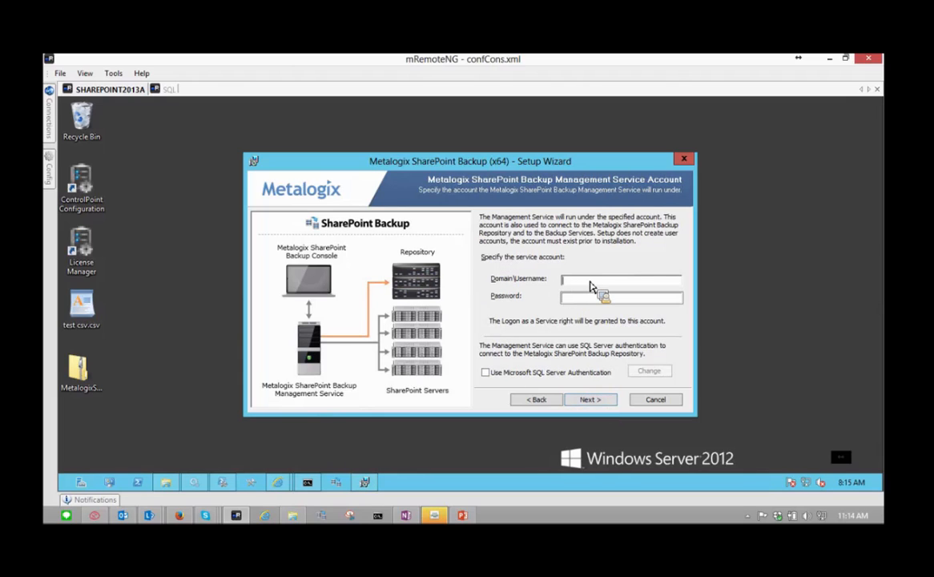
- Enter the service account's domain\username and its password, then check both entries
type("SUPPORT\\TEST\\RoyM")
key("Tab")
type("********")
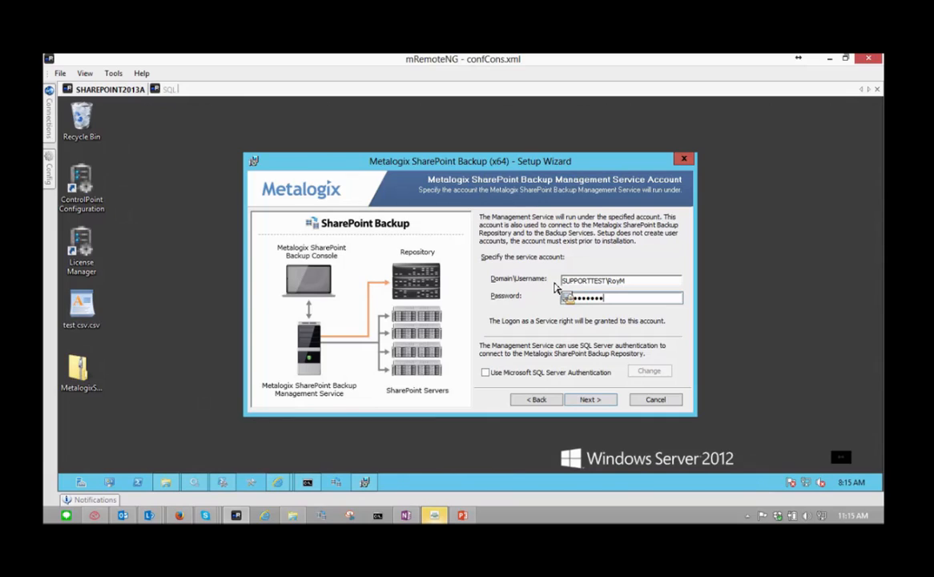
left_click_drag(637, 284, 539, 282)
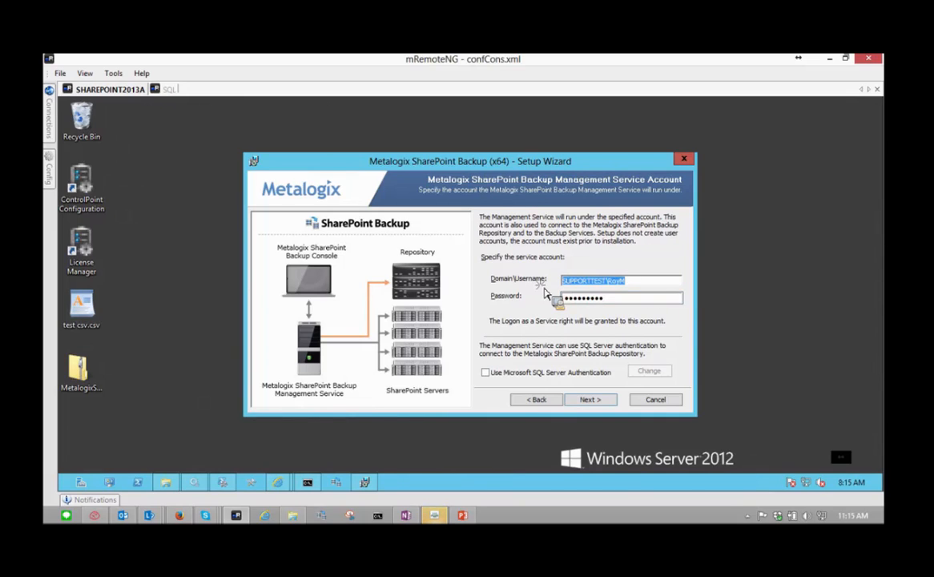
left_click_drag(616, 301, 543, 302)
left_click(624, 301)
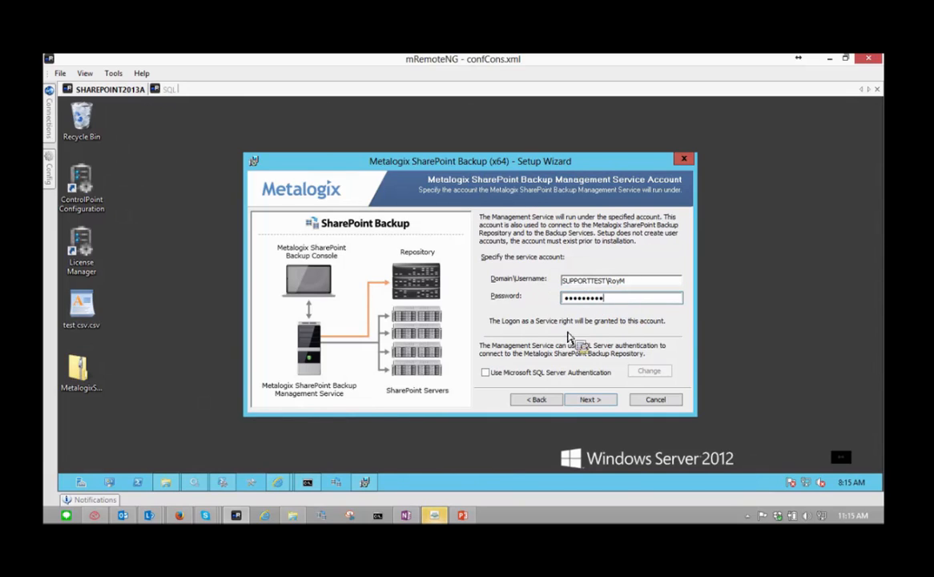
- Cancel the Management Service's SQL Server login prompt to keep Windows authentication, then continue
left_click(486, 373)
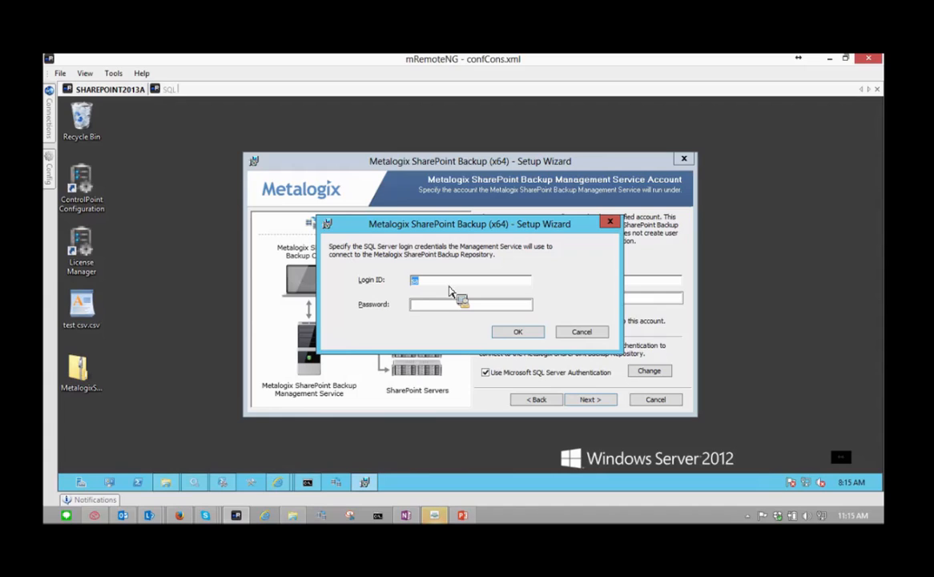
left_click(580, 330)
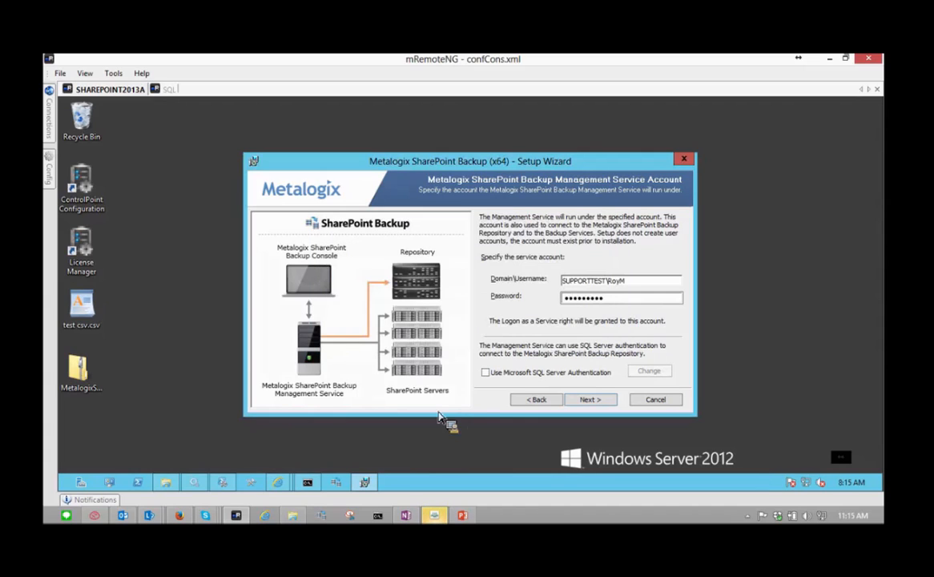
left_click(590, 400)
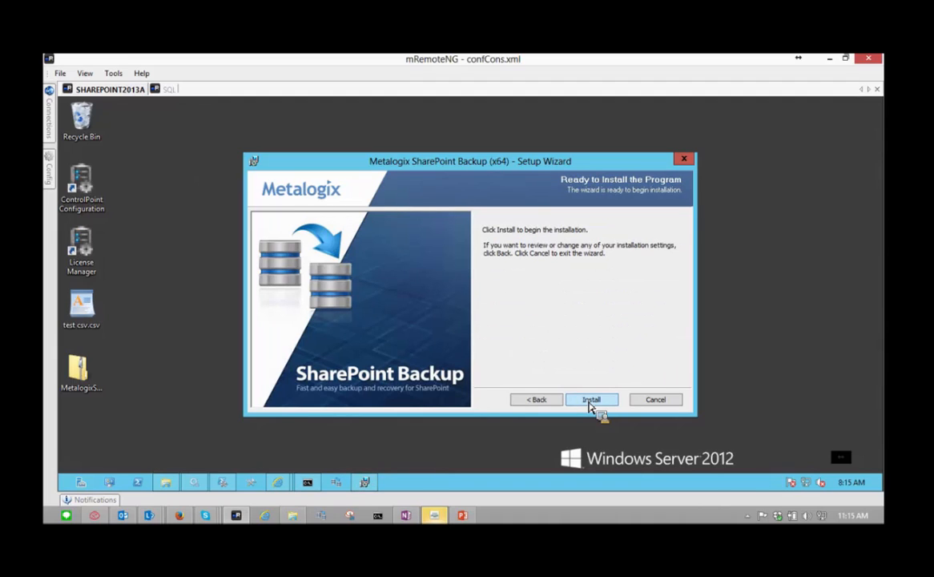